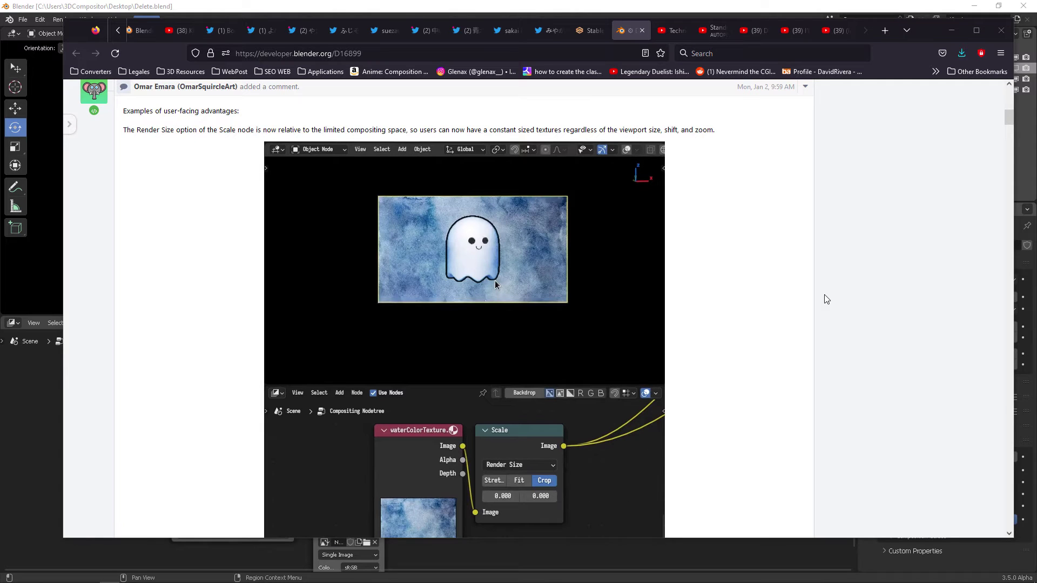
Step: Scroll through the D16899 Realtime Compositor page in Firefox
scroll(825, 297, up, 15)
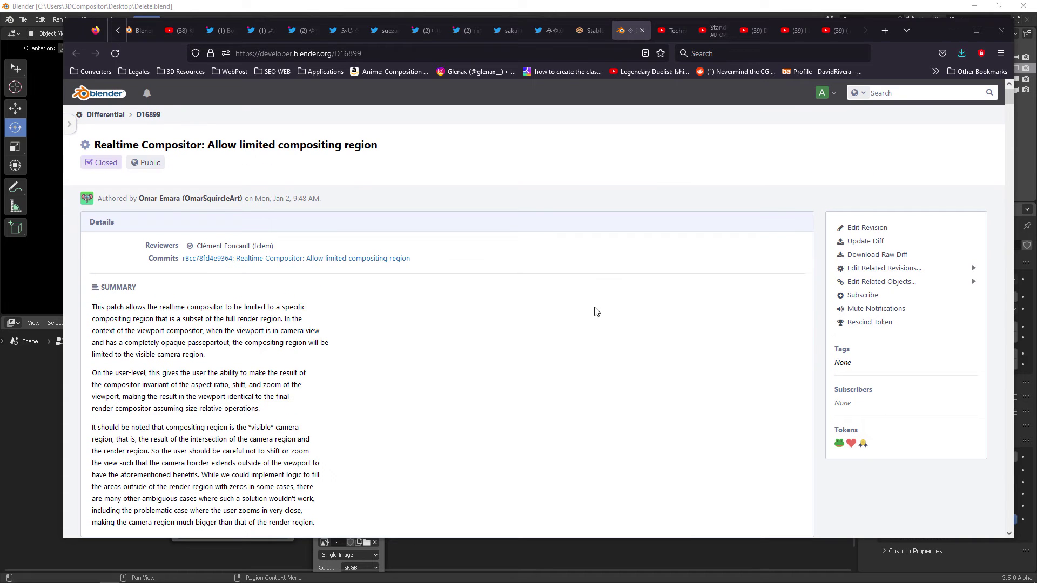
scroll(596, 327, down, 3)
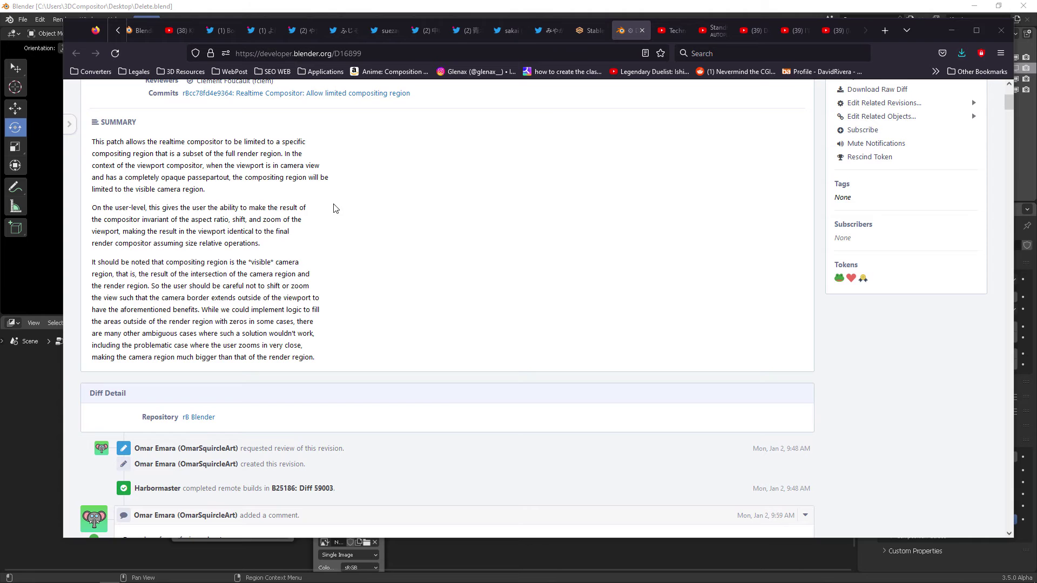
drag(92, 141, 365, 225)
scroll(556, 259, down, 8)
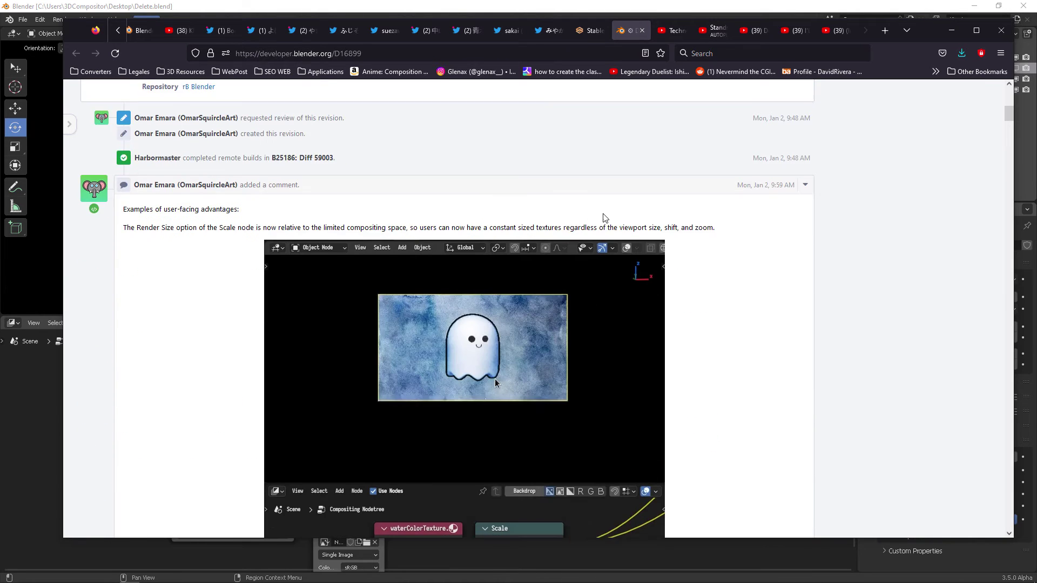
scroll(758, 291, down, 2)
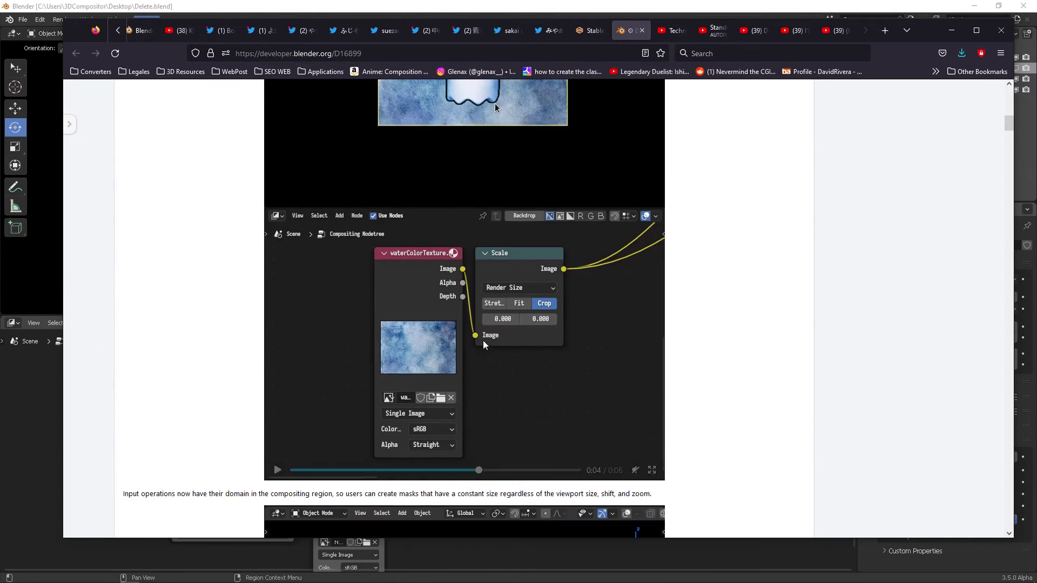
Step: Replay the demo video from the start, then bring Blender's Suzanne compositor scene forward
click(294, 525)
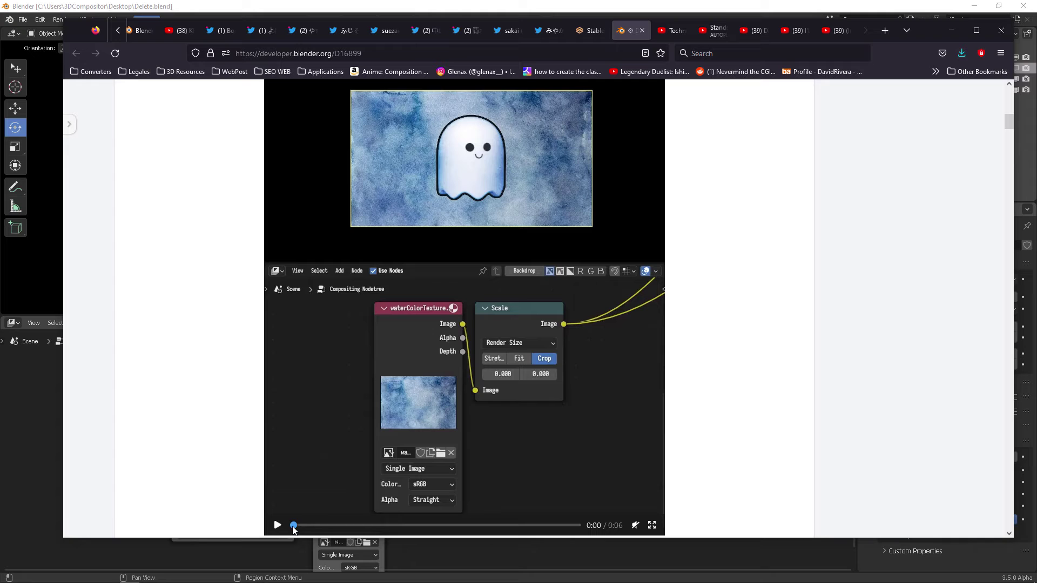
click(279, 525)
scroll(745, 311, up, 2)
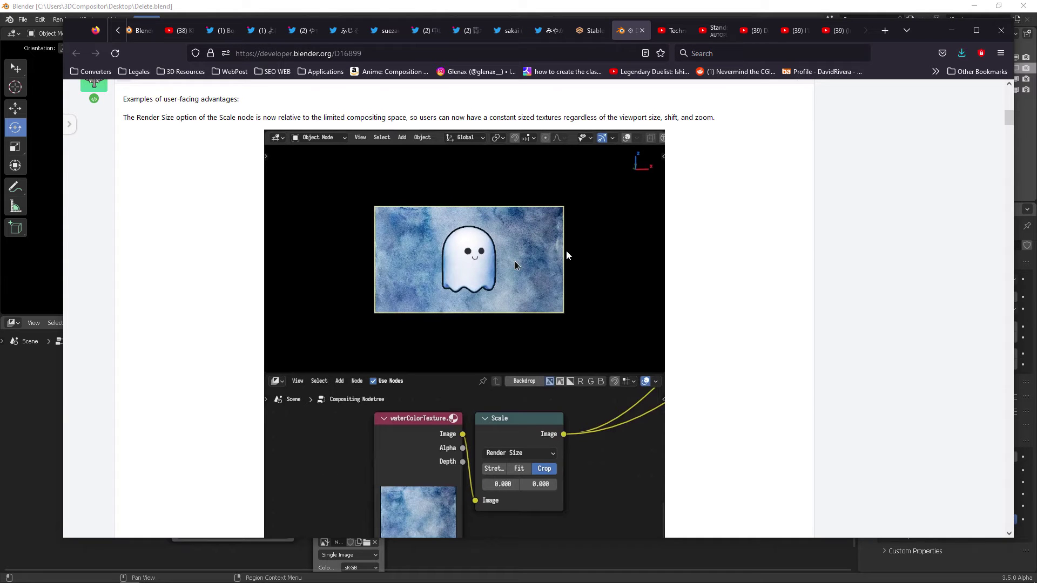
scroll(567, 255, down, 1)
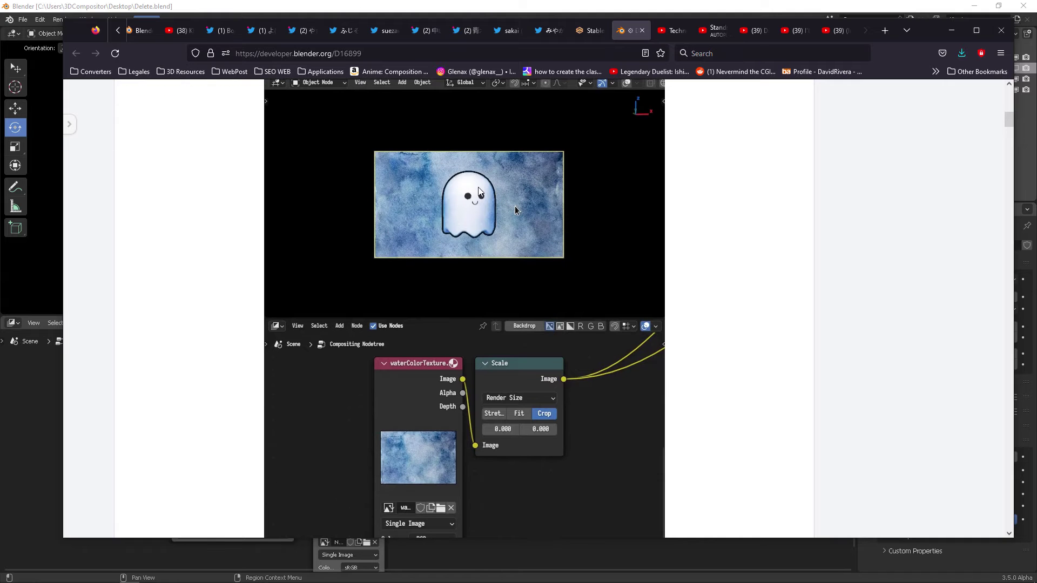
click(532, 4)
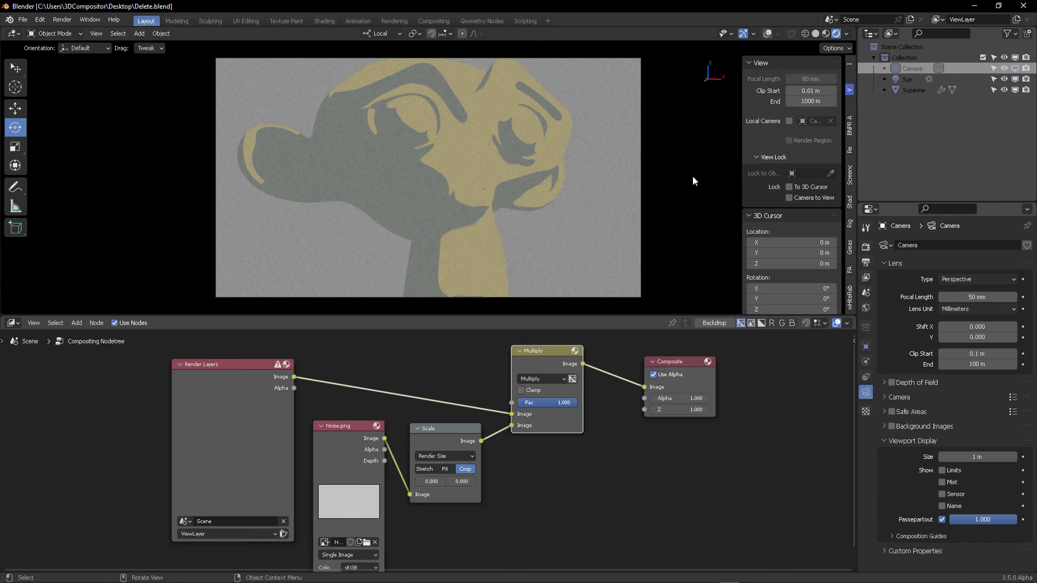
Step: Lower the camera passepartout to 0.500, then zoom and orbit around Suzanne to inspect the noise overlay
mouse_move(974, 520)
mouse_down()
mouse_move(988, 519)
mouse_move(958, 520)
mouse_move(982, 519)
mouse_up()
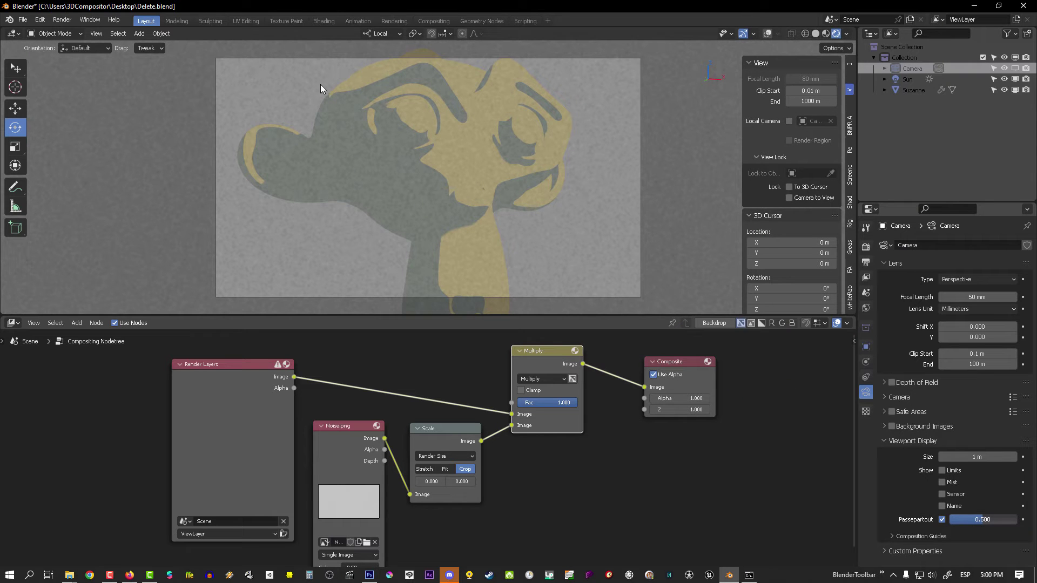
scroll(413, 167, up, 8)
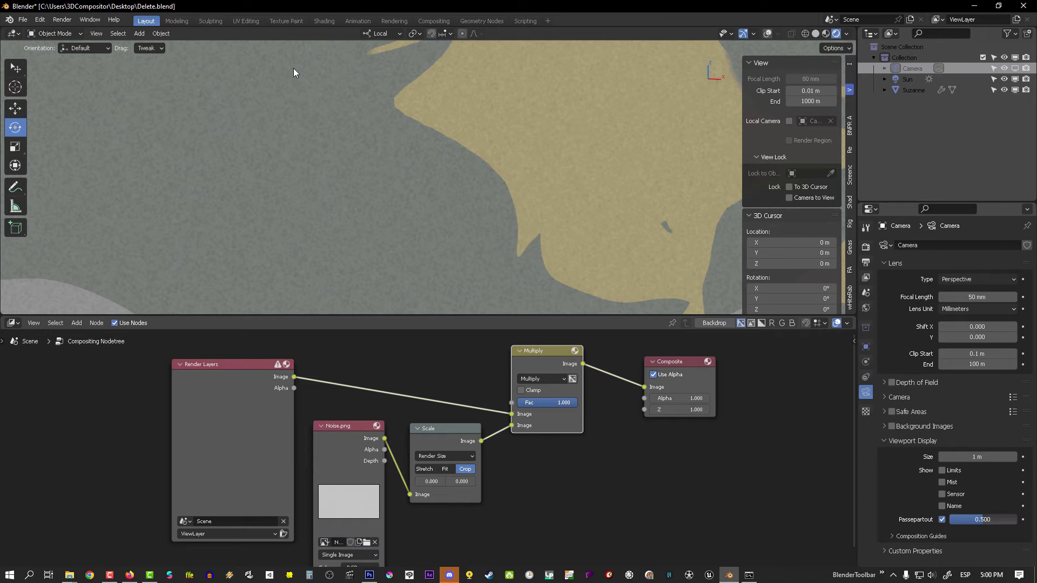
scroll(296, 88, down, 8)
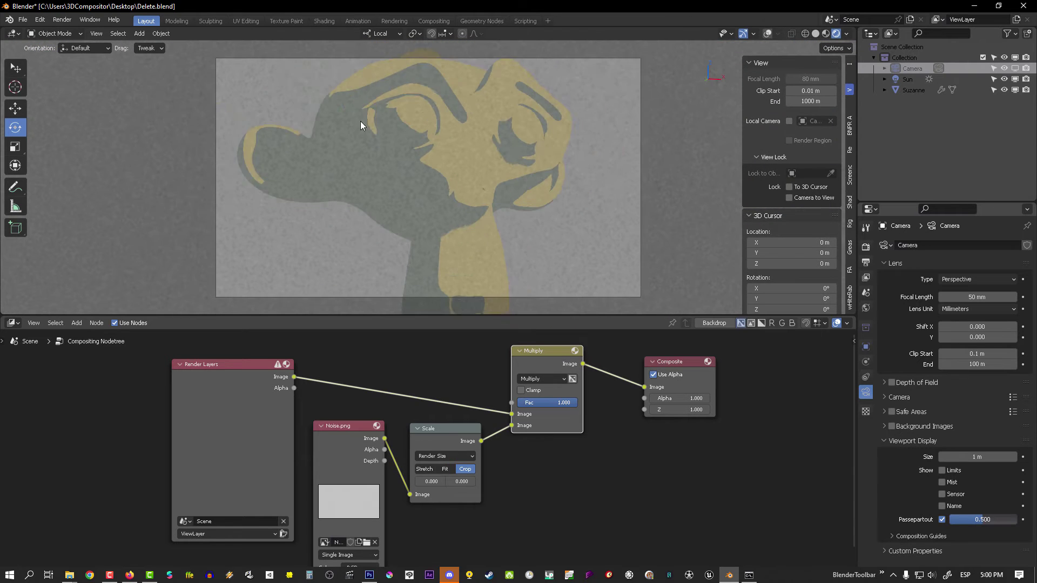
drag(435, 148, 455, 136)
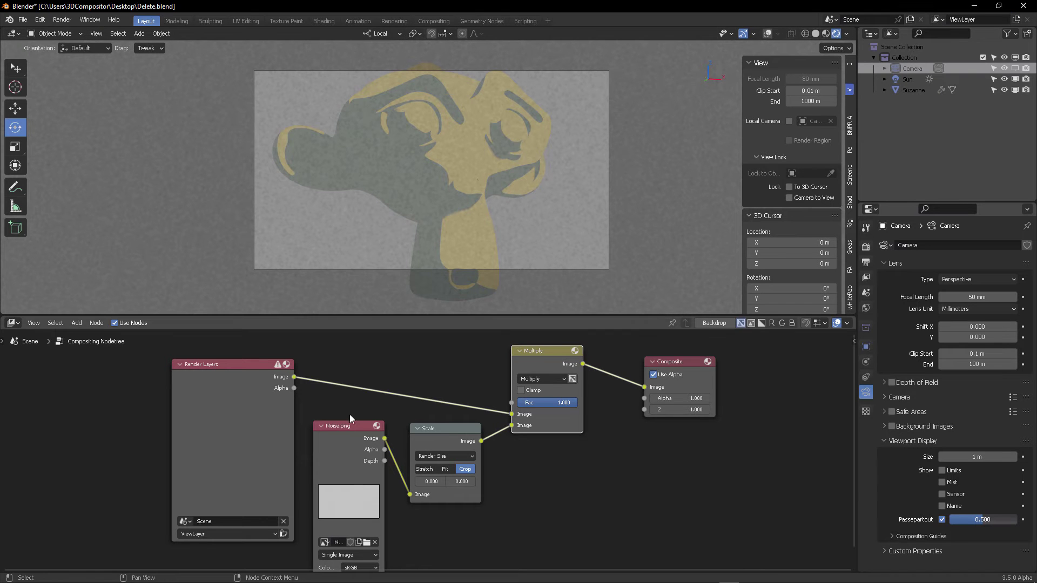
middle_drag(348, 414, 369, 374)
drag(350, 420, 350, 441)
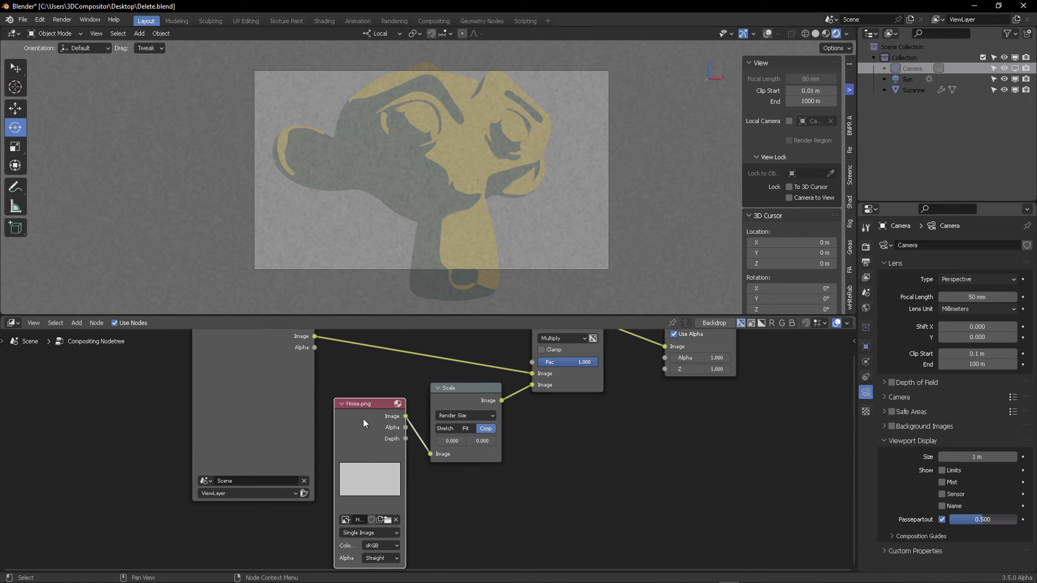
drag(470, 389, 477, 373)
scroll(498, 404, up, 2)
click(478, 411)
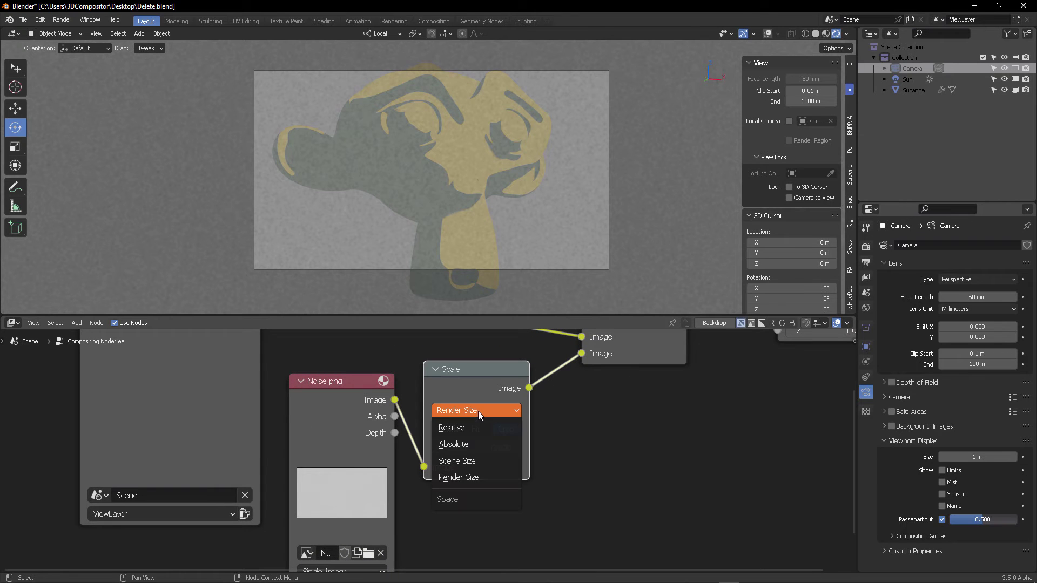
click(469, 479)
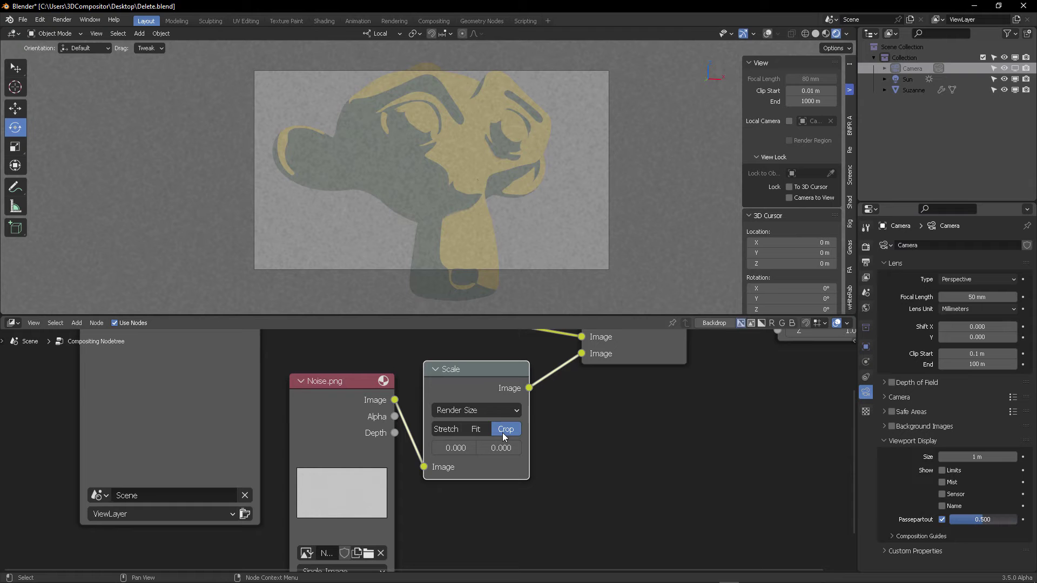
middle_drag(620, 406, 546, 501)
scroll(545, 501, down, 1)
drag(552, 360, 556, 359)
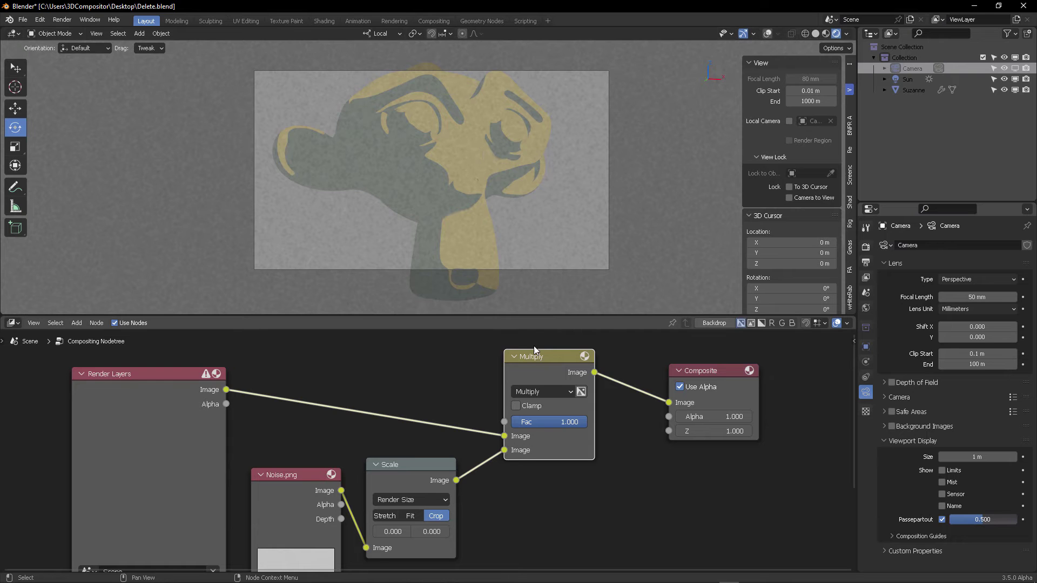
Step: Leave the Multiply node's blend mode on Multiply and move the Noise.png node higher in the tree
click(543, 390)
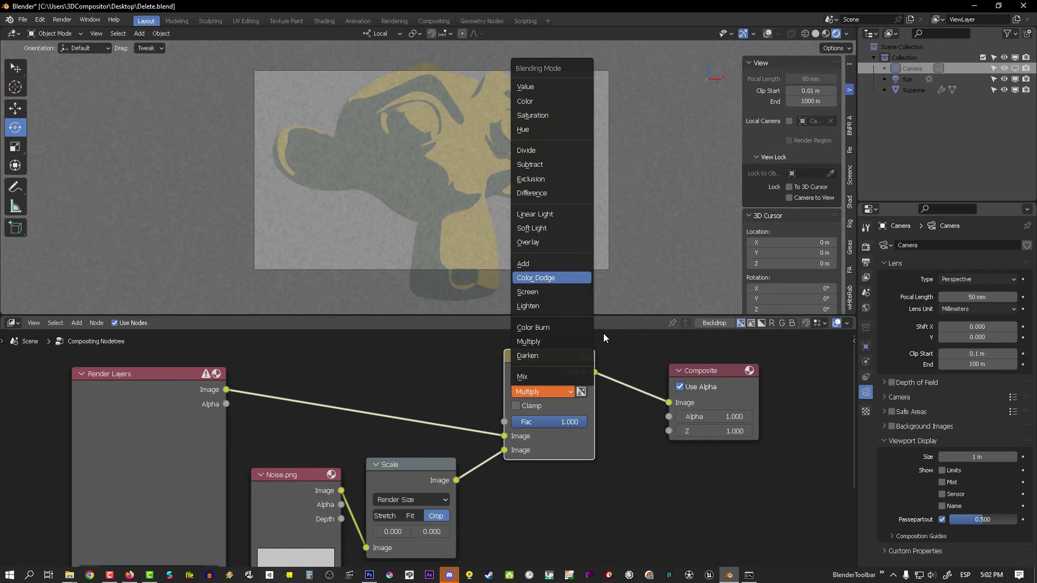
middle_drag(281, 485, 294, 427)
drag(295, 431, 319, 393)
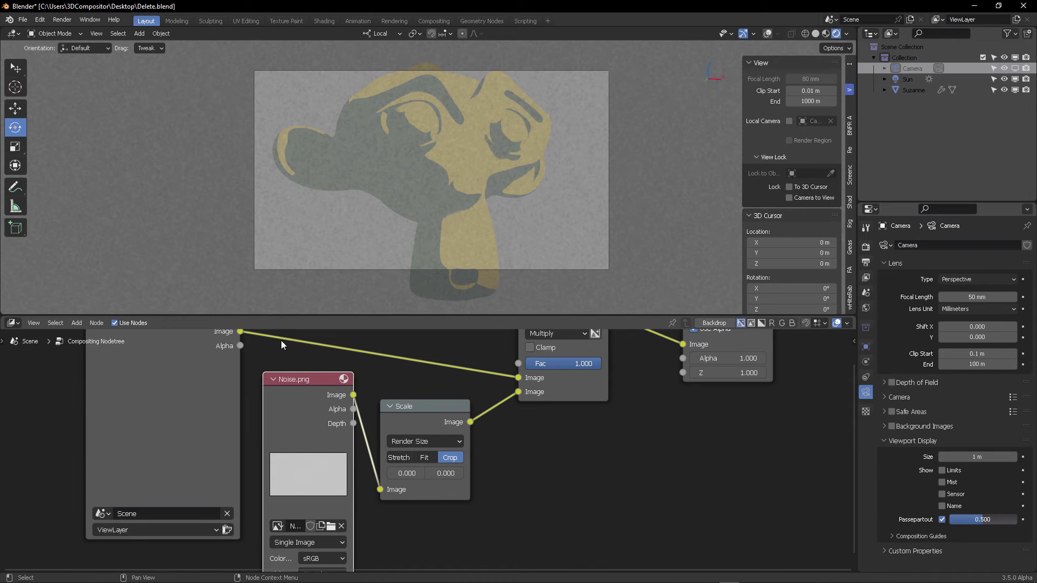
middle_drag(583, 432, 513, 481)
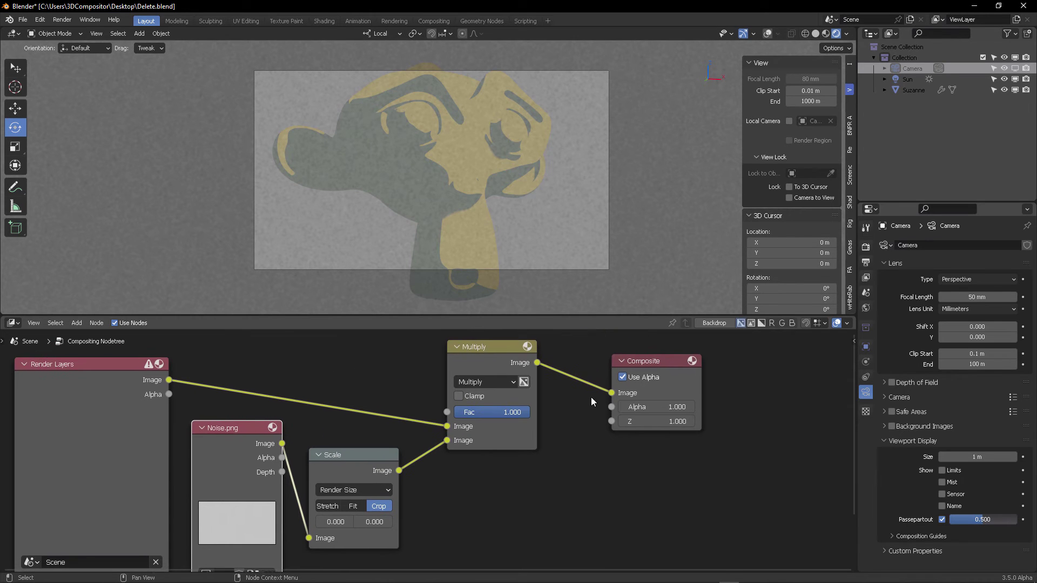
Step: Check the Viewport Shading options, then toggle the N sidebar off, on and off again
click(845, 34)
key(n)
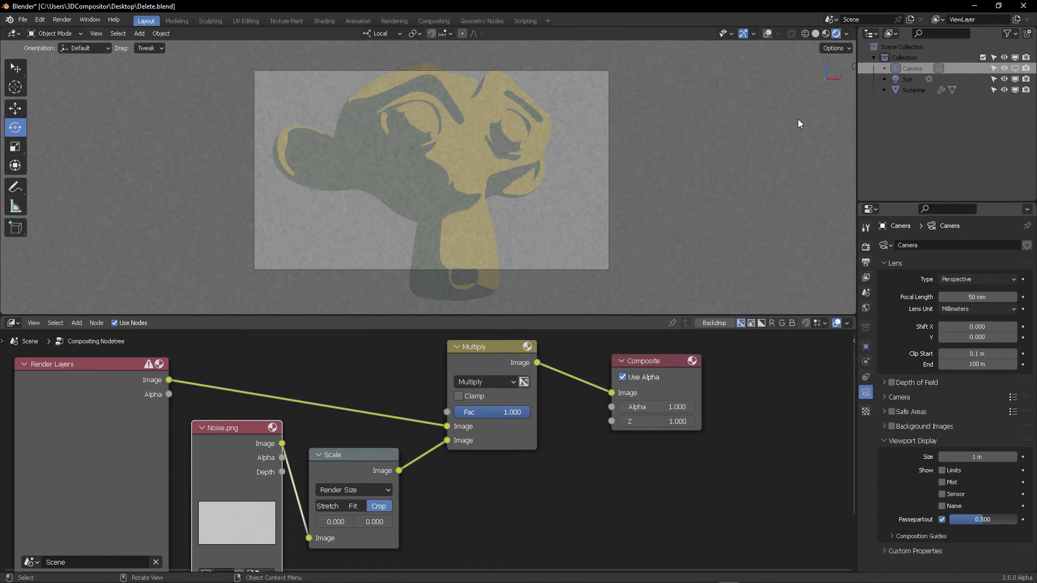
key(n)
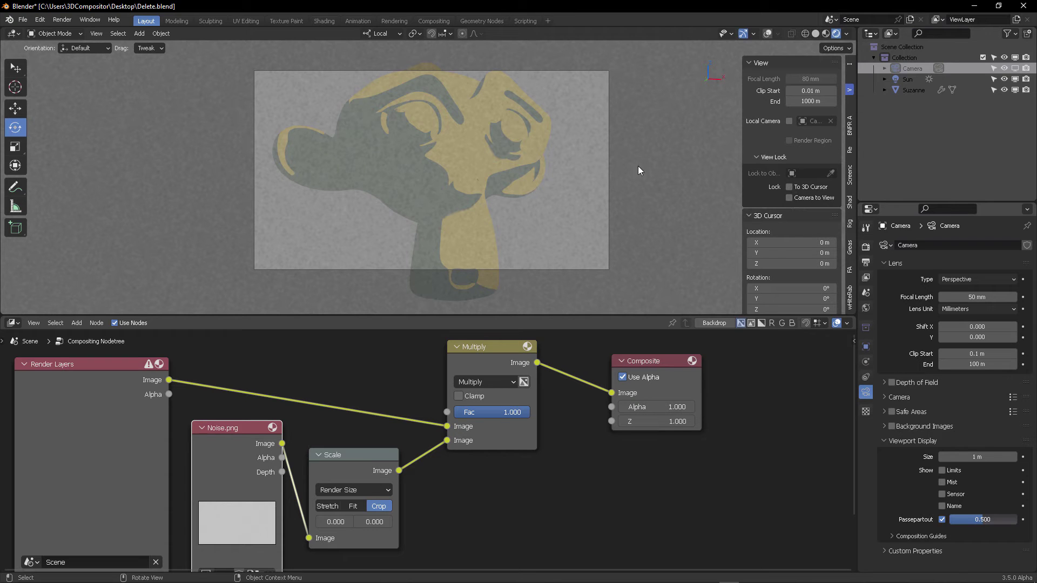
key(n)
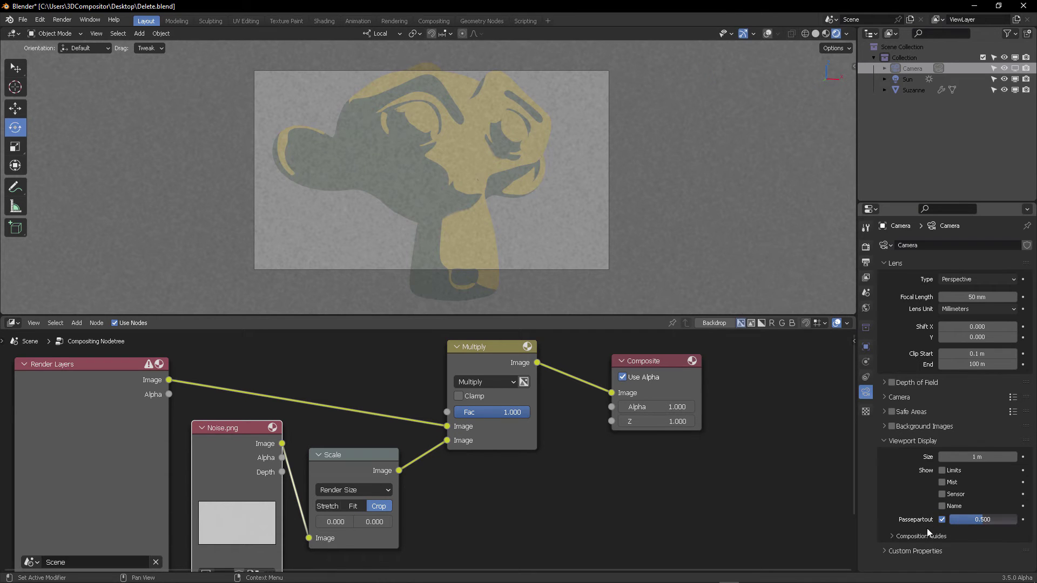
Step: Restore the passepartout to 1.000 and zoom in and out repeatedly to check the noise grain
drag(954, 523, 1015, 520)
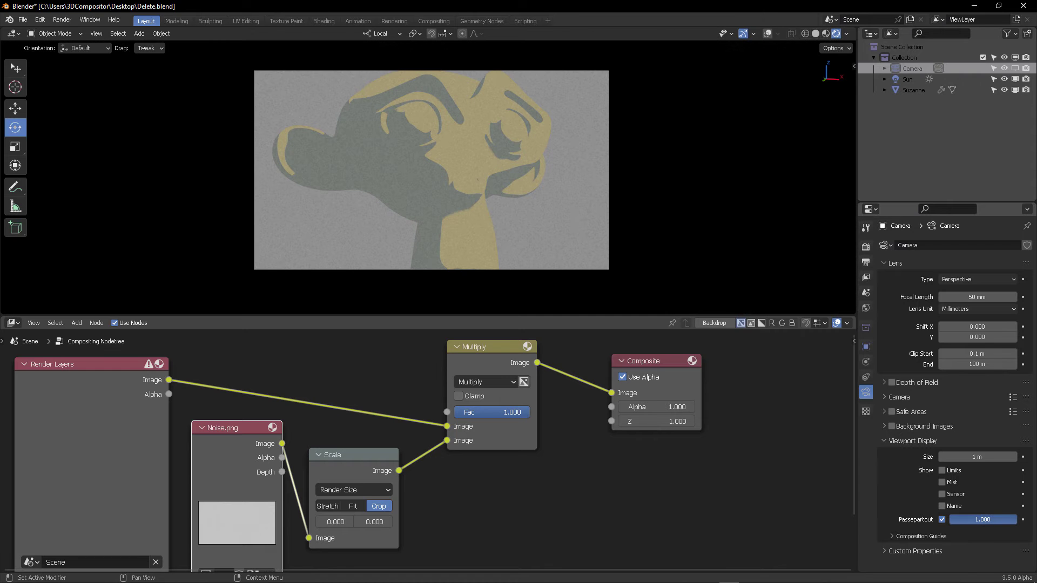
scroll(507, 165, up, 4)
scroll(508, 165, down, 8)
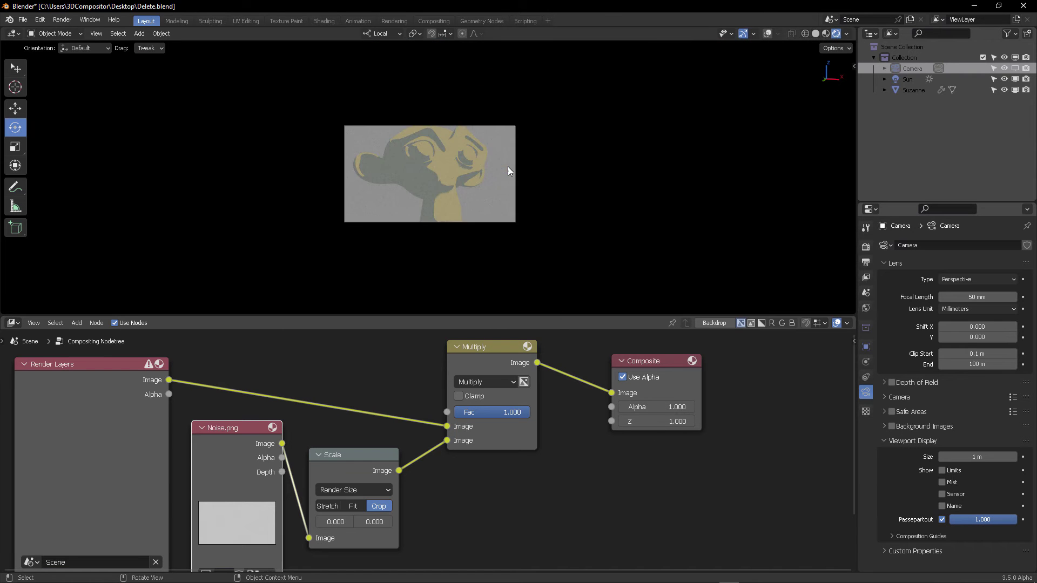
scroll(508, 167, up, 5)
scroll(508, 166, up, 4)
scroll(508, 167, down, 5)
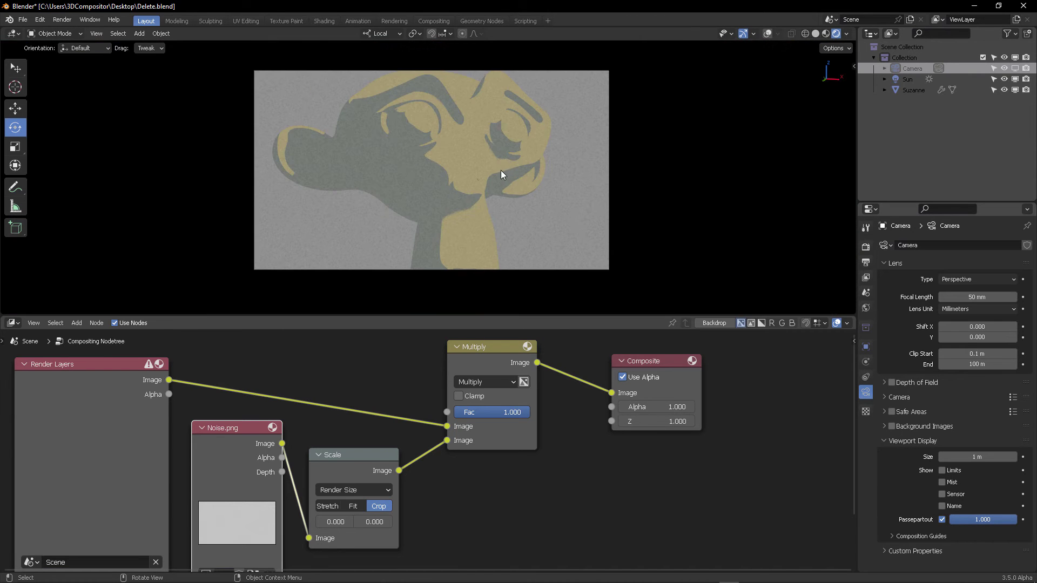
scroll(500, 174, up, 3)
scroll(481, 189, down, 3)
scroll(482, 171, up, 6)
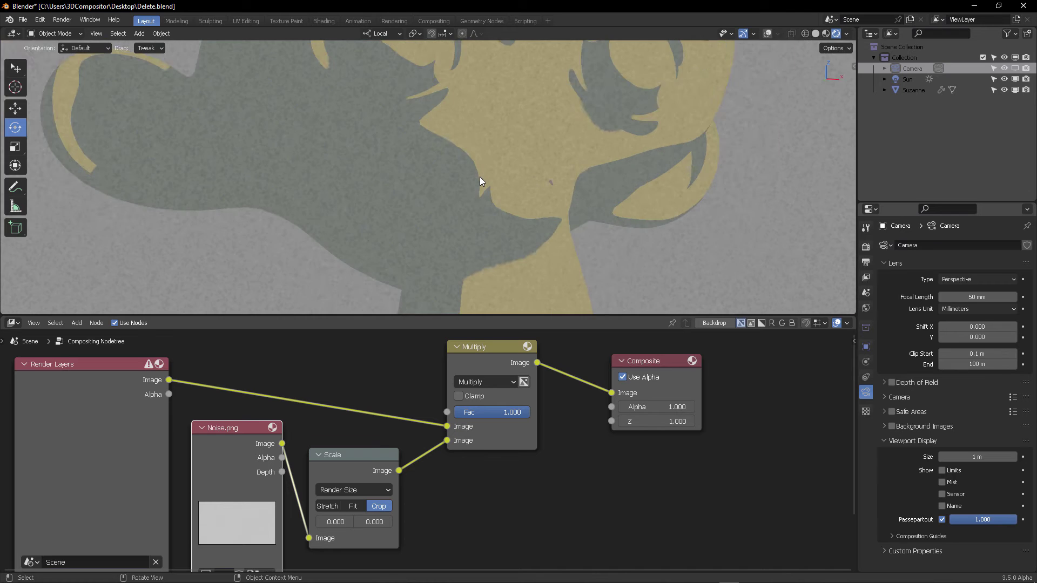
scroll(479, 176, down, 4)
scroll(479, 176, up, 4)
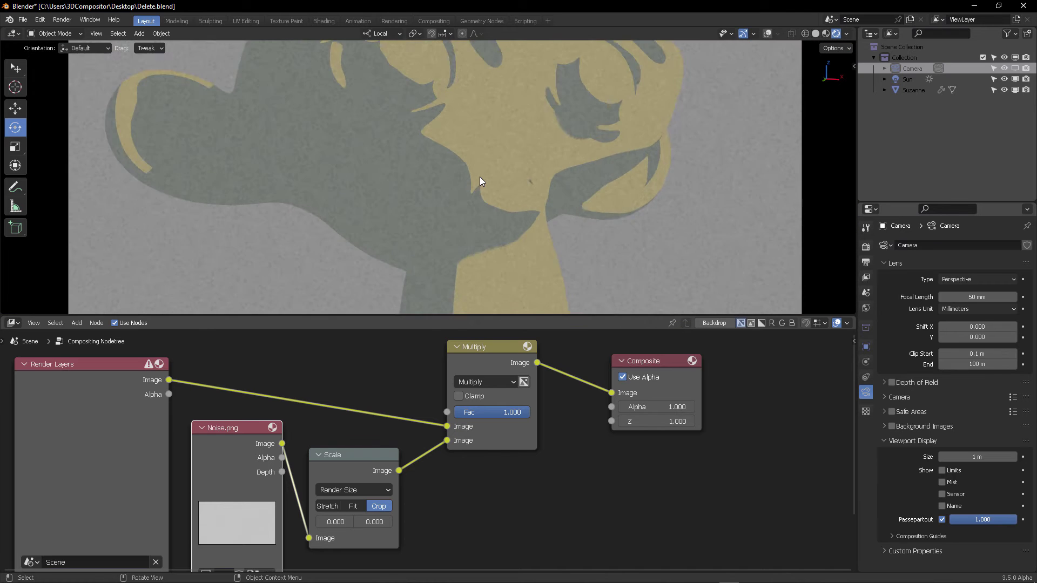
scroll(480, 177, up, 3)
scroll(480, 176, down, 7)
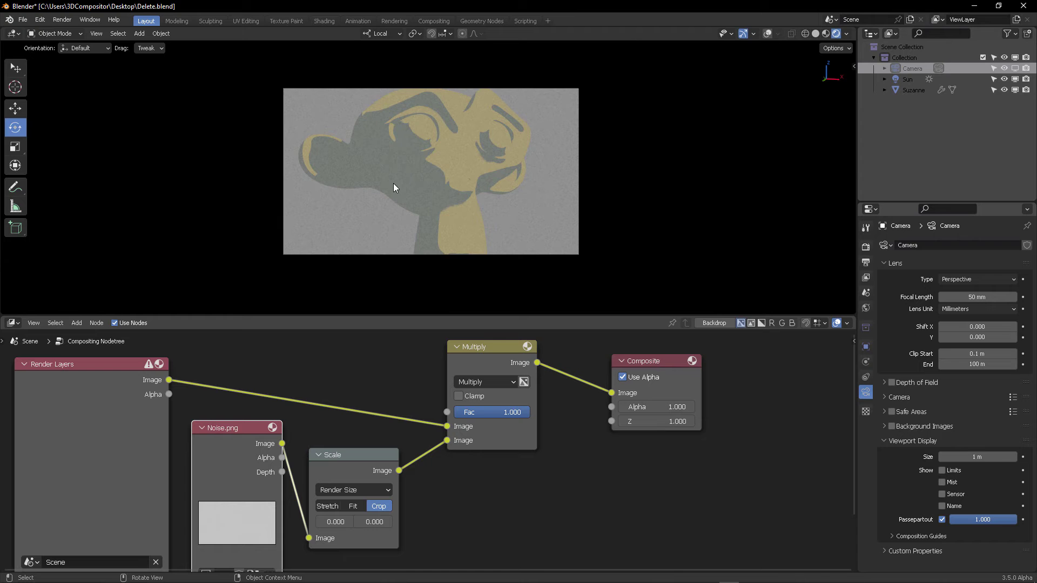
scroll(469, 164, down, 4)
scroll(472, 161, up, 7)
scroll(471, 161, down, 3)
scroll(471, 166, up, 5)
scroll(472, 166, down, 3)
scroll(472, 166, up, 5)
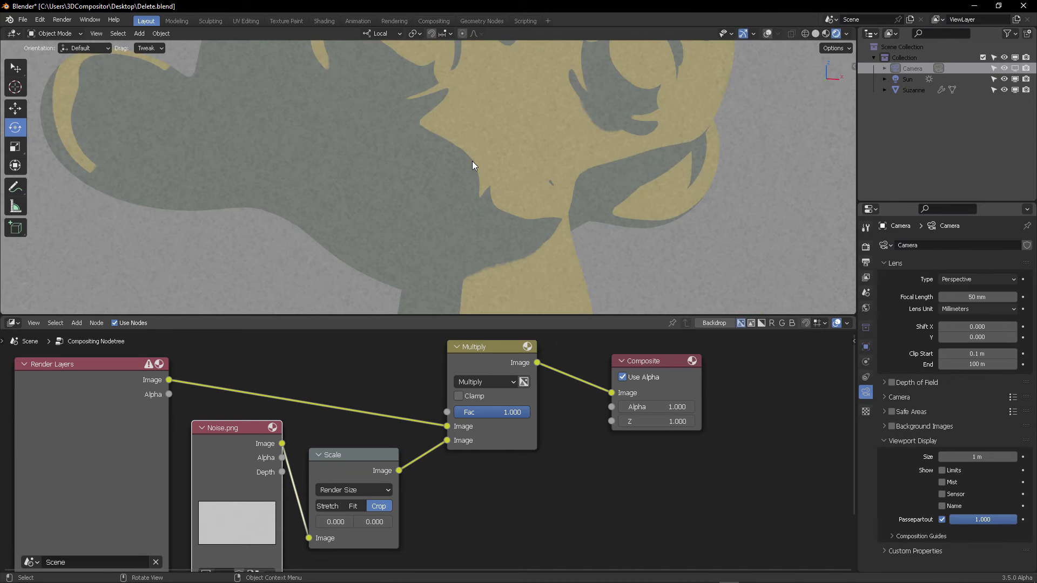
scroll(472, 166, down, 5)
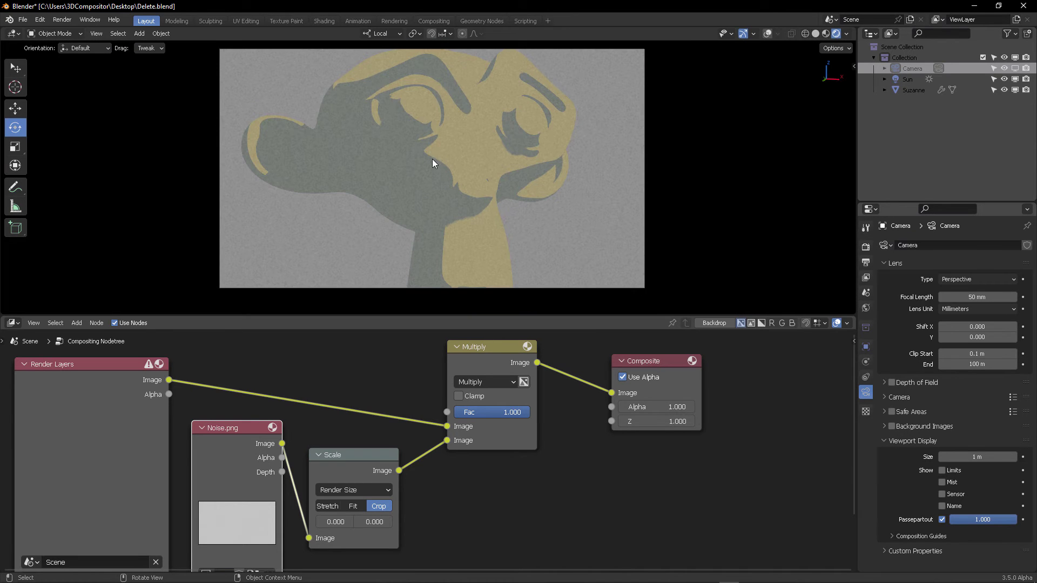
scroll(434, 158, up, 6)
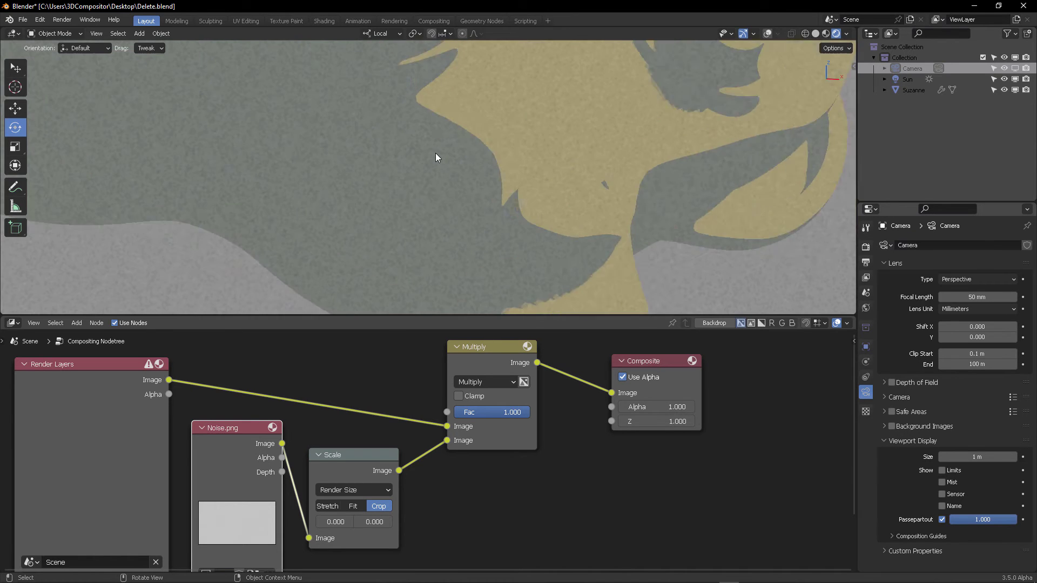
scroll(484, 157, down, 1)
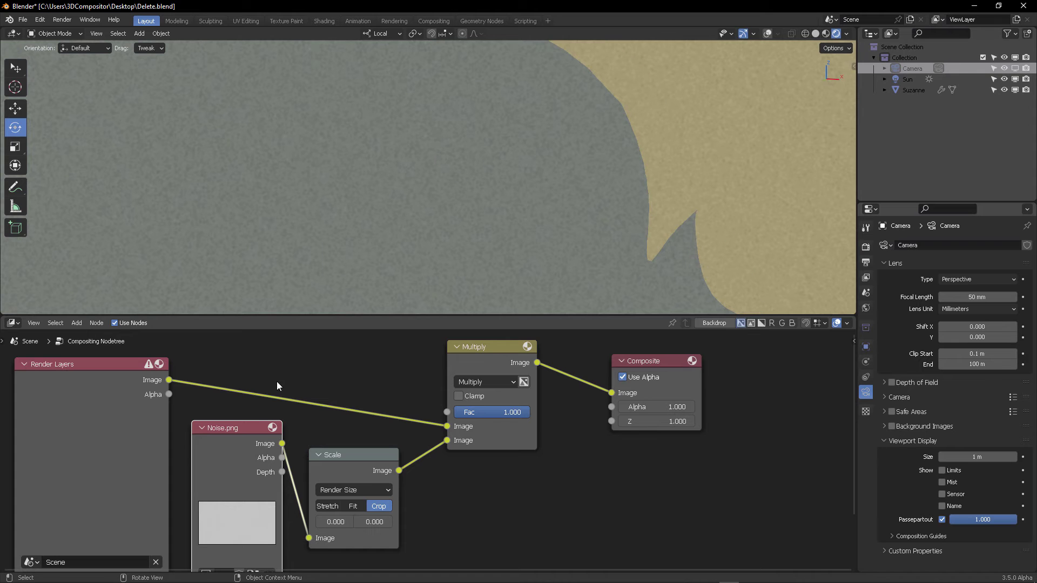
Step: Nudge the Noise.png node slightly and pan the camera frame right and up
drag(238, 428, 243, 422)
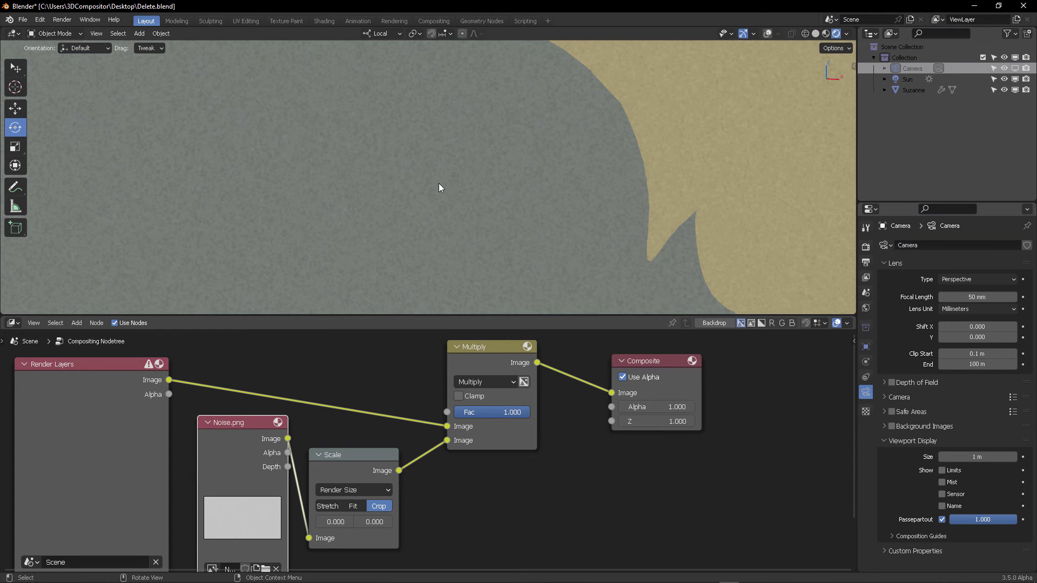
scroll(439, 187, down, 6)
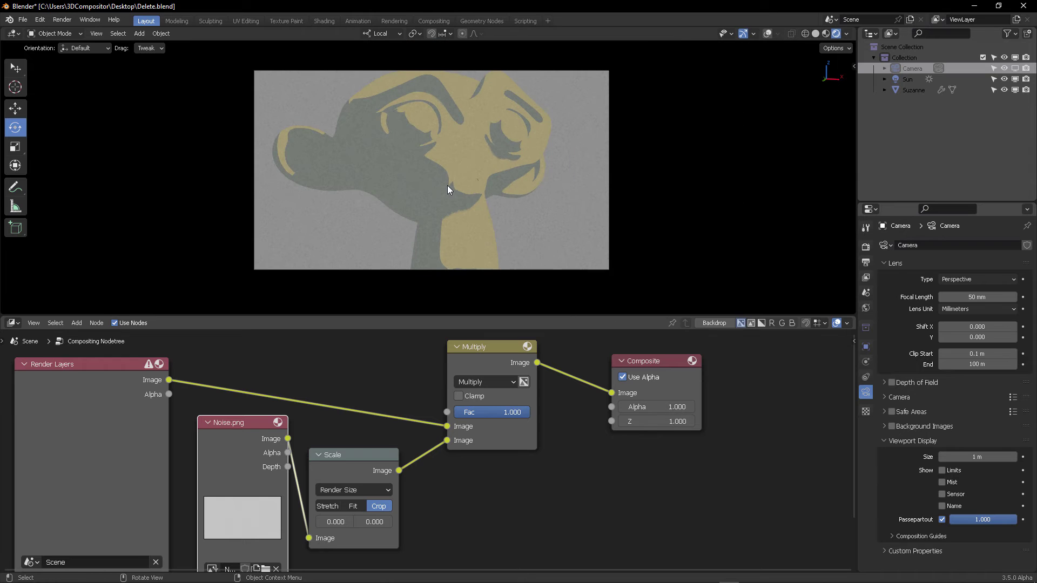
shift+middle_drag(424, 168, 479, 157)
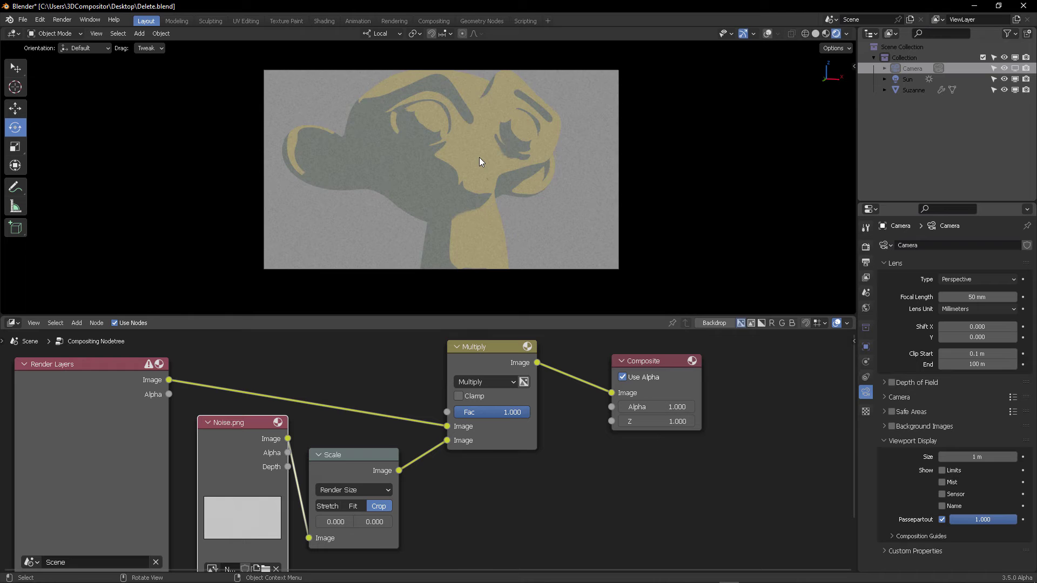
scroll(479, 157, up, 2)
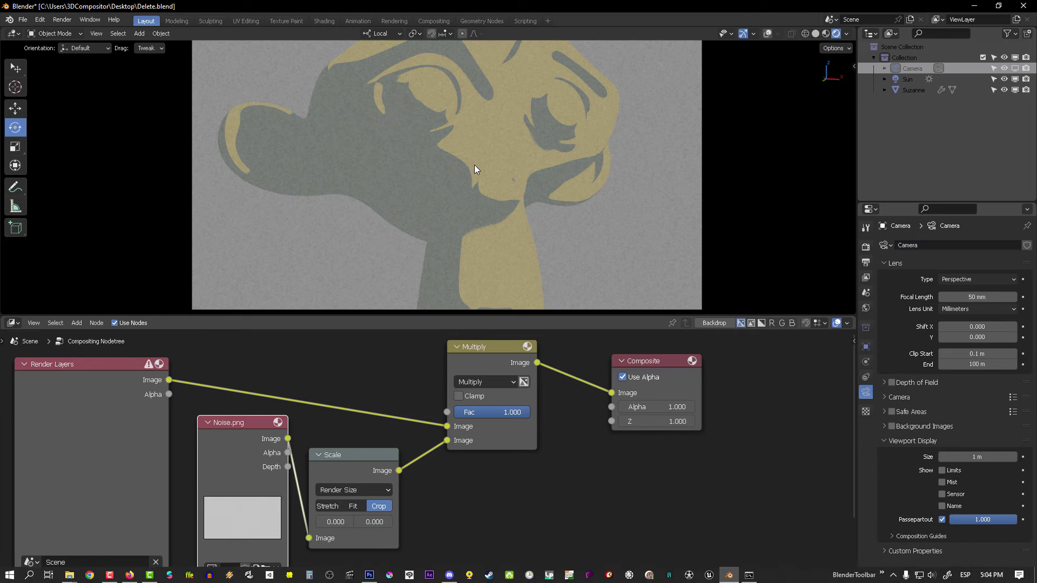
scroll(480, 164, down, 1)
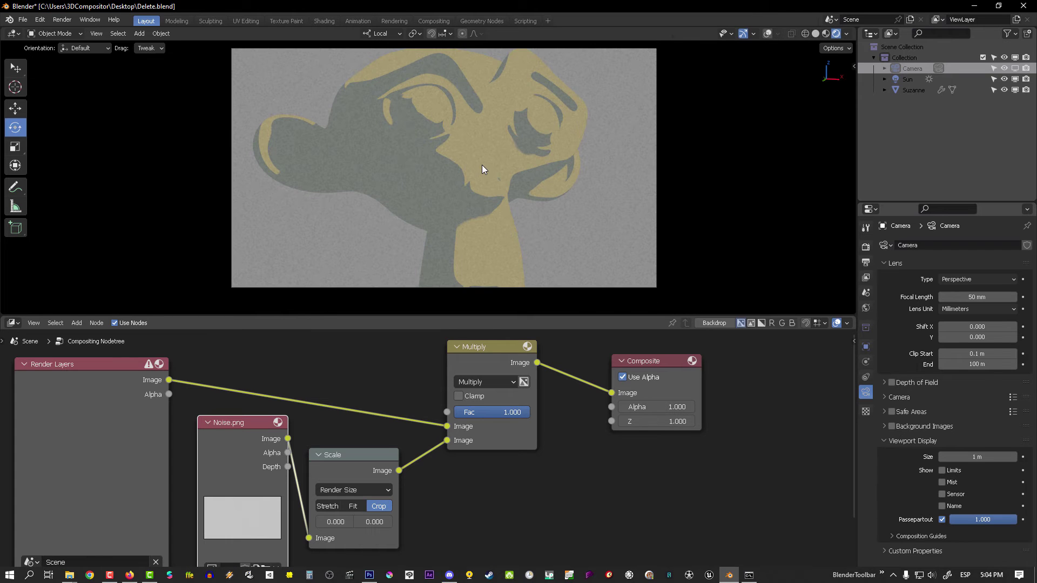
shift+middle_drag(470, 177, 502, 152)
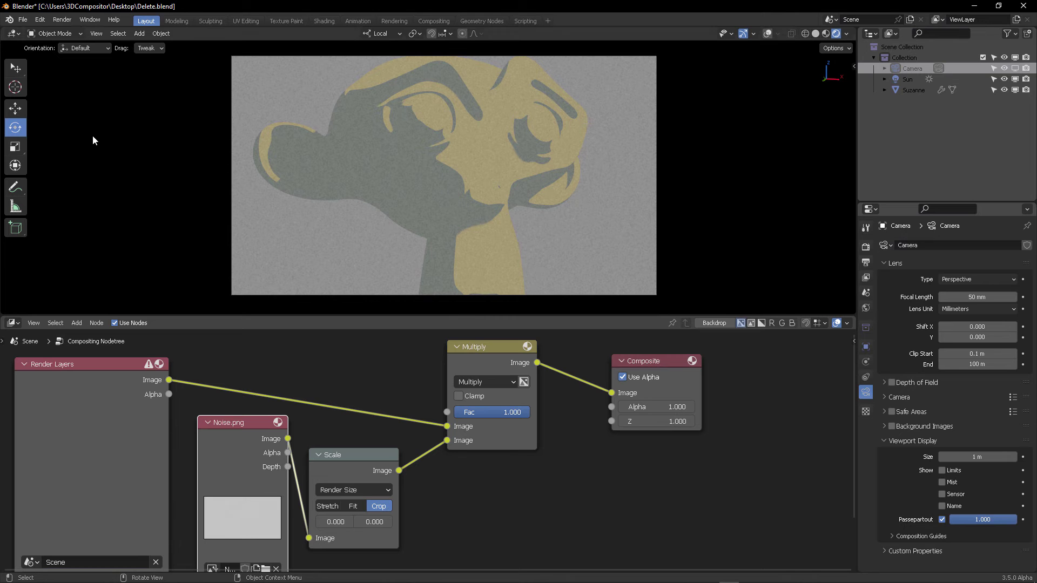
Step: Hide the tool shelf, split the 3D viewport in two, and take the left one out of camera view
key(t)
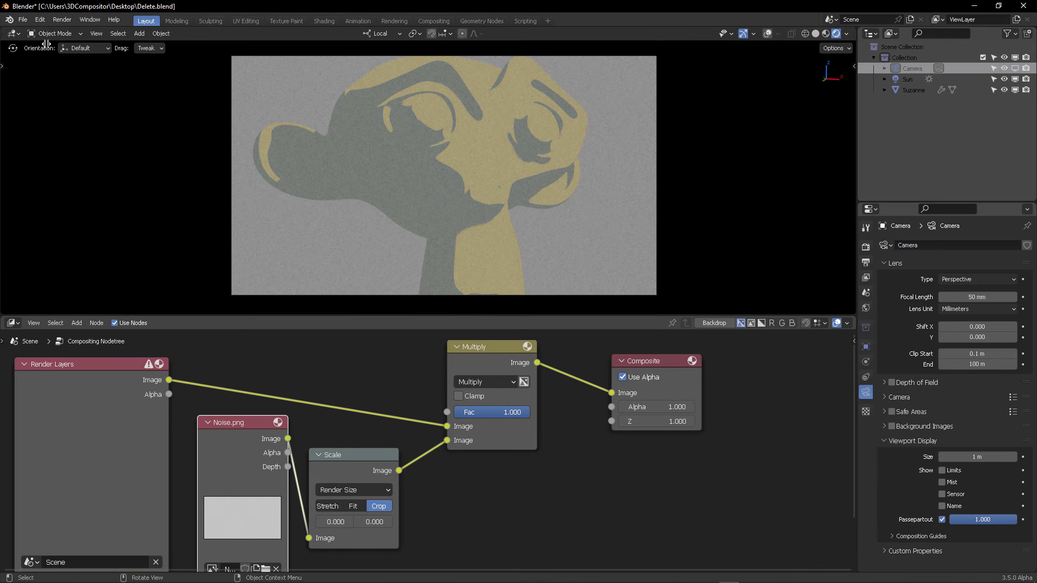
drag(46, 43, 471, 157)
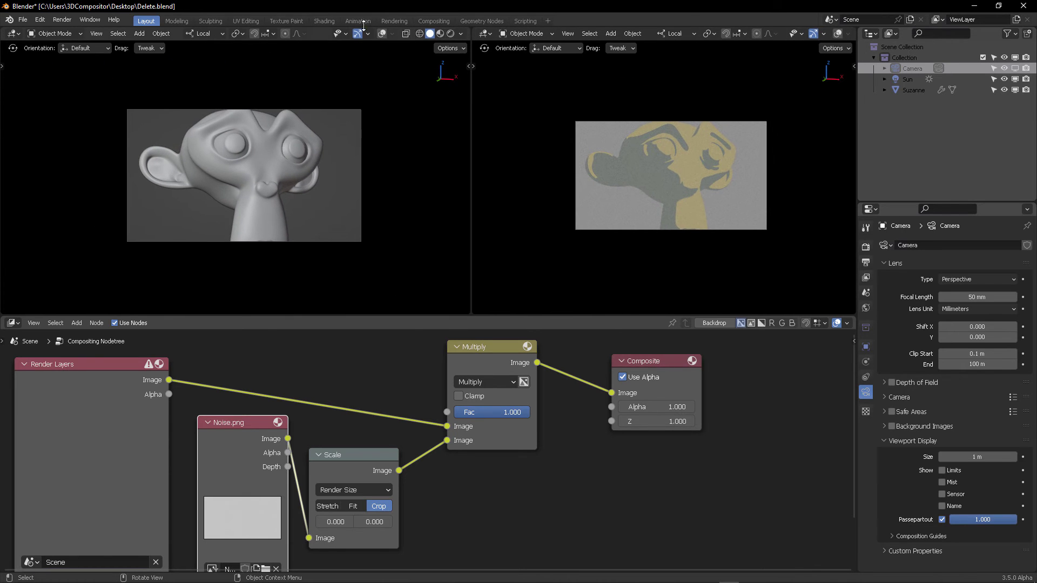
key(KP_0)
scroll(650, 126, up, 5)
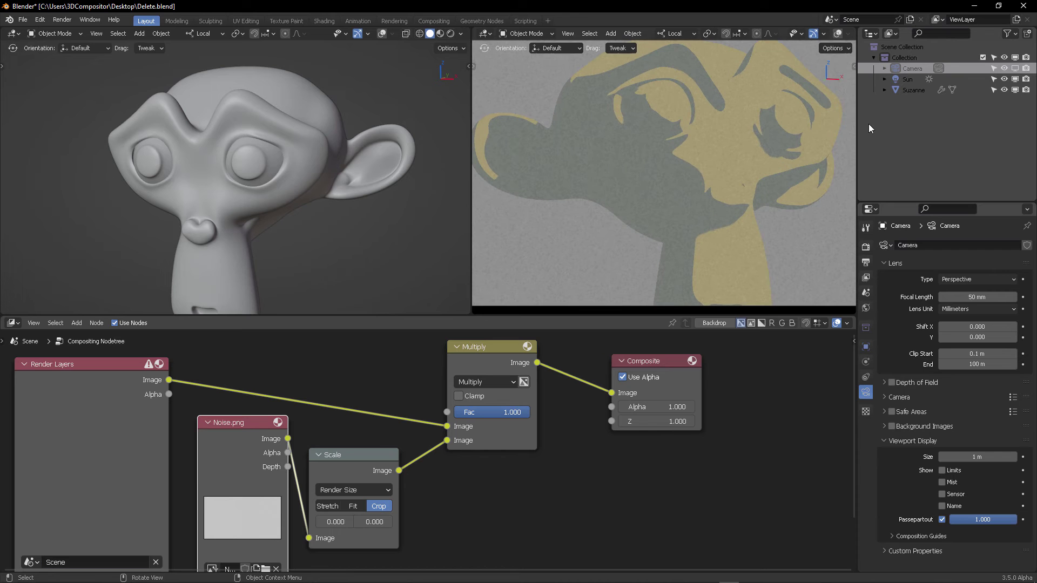
Step: Resize the side panels, node editor and viewport borders to test how the overlay follows
drag(860, 109, 1020, 119)
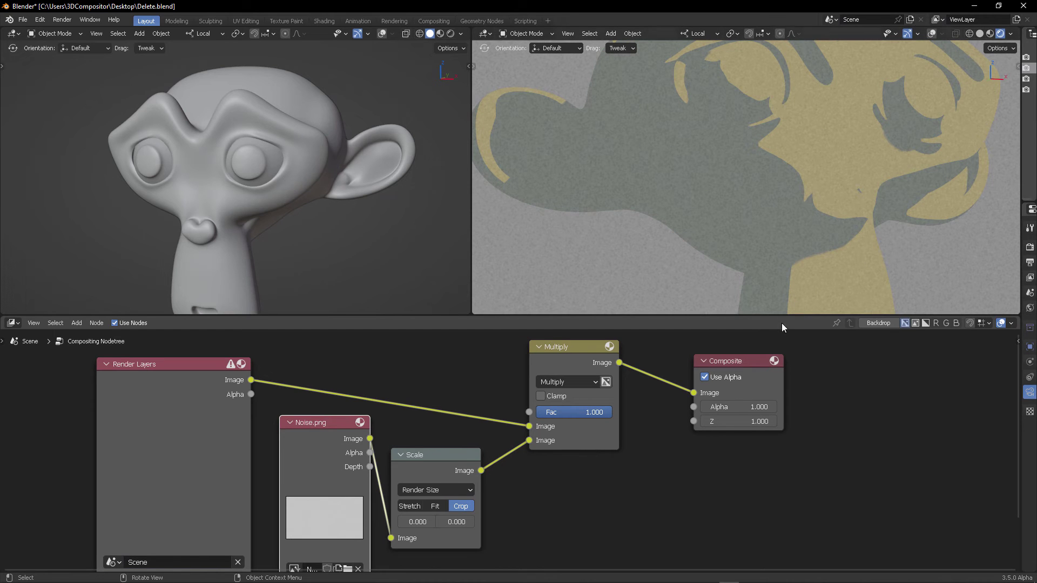
drag(782, 316, 782, 364)
scroll(762, 211, down, 2)
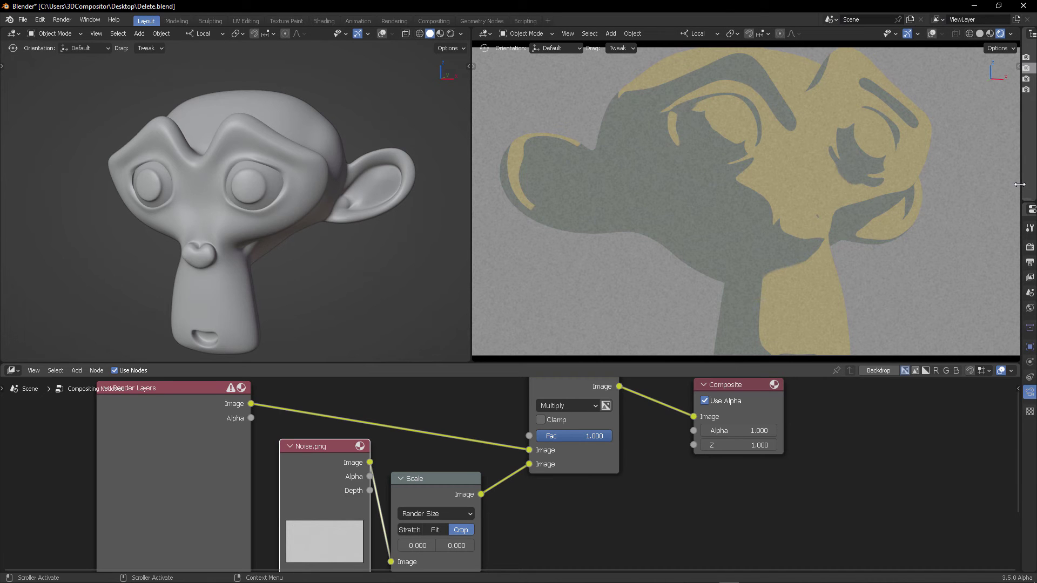
drag(1019, 184, 849, 184)
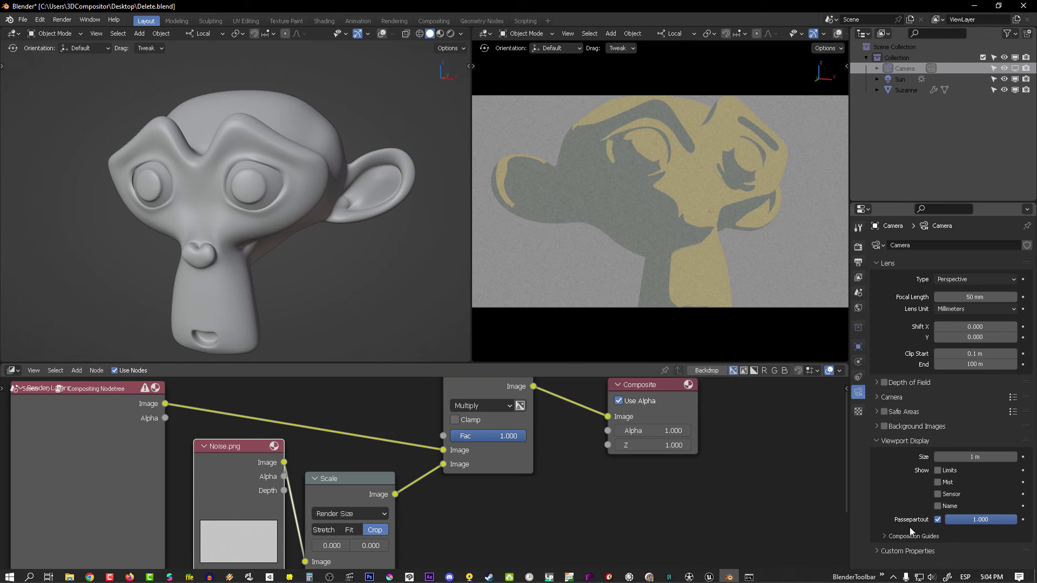
drag(848, 139, 1019, 139)
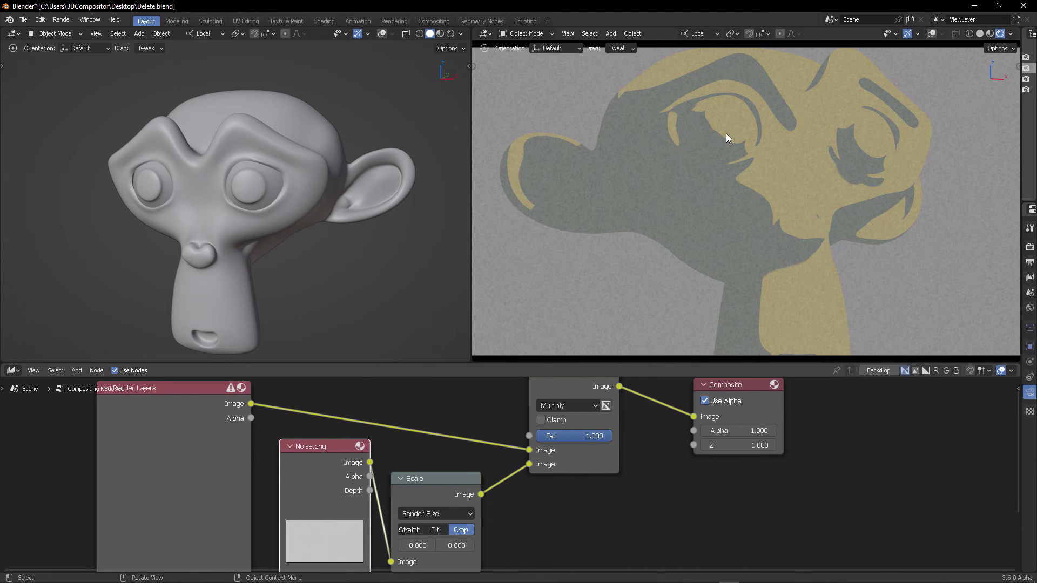
drag(471, 129, 560, 122)
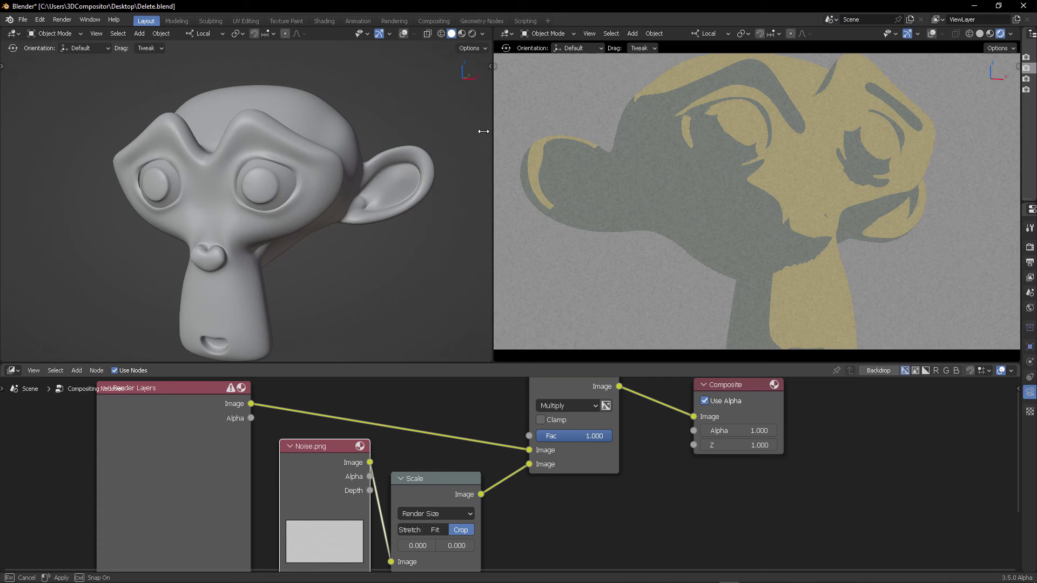
drag(483, 131, 558, 127)
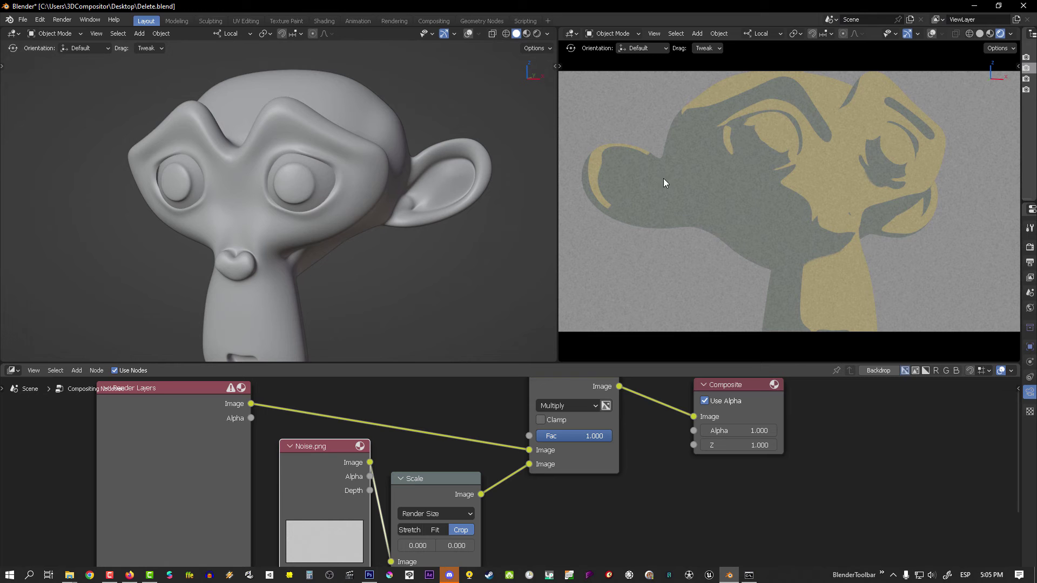
scroll(448, 227, down, 3)
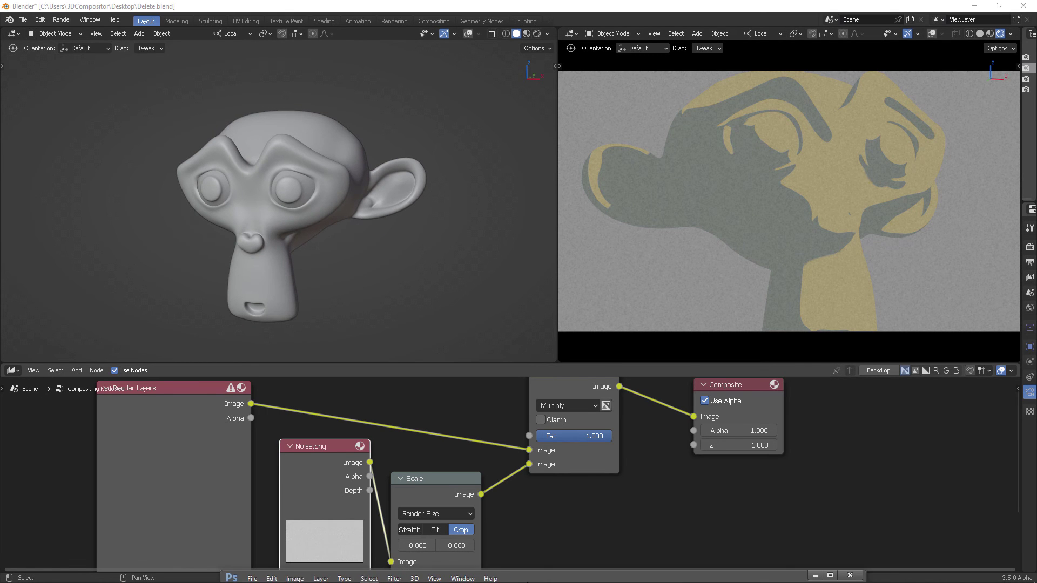
Step: Bring Photoshop up, maximize its window, and zoom slightly into the correction sheet
drag(544, 581, 520, 93)
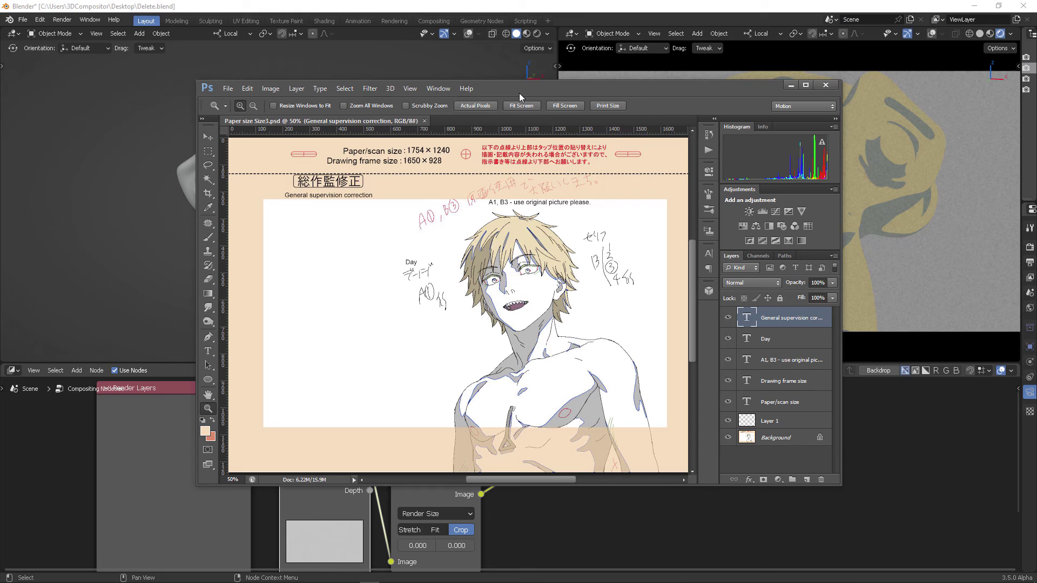
double_click(519, 93)
click(573, 238)
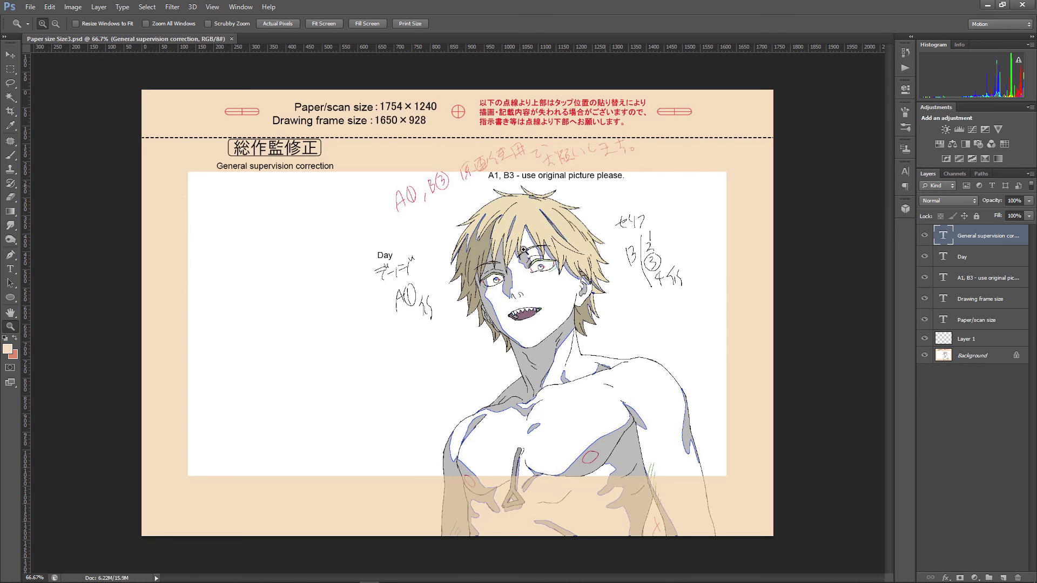
Step: Zoom in on the character's face, pan toward the neck and right-side notes, then zoom back out
click(524, 249)
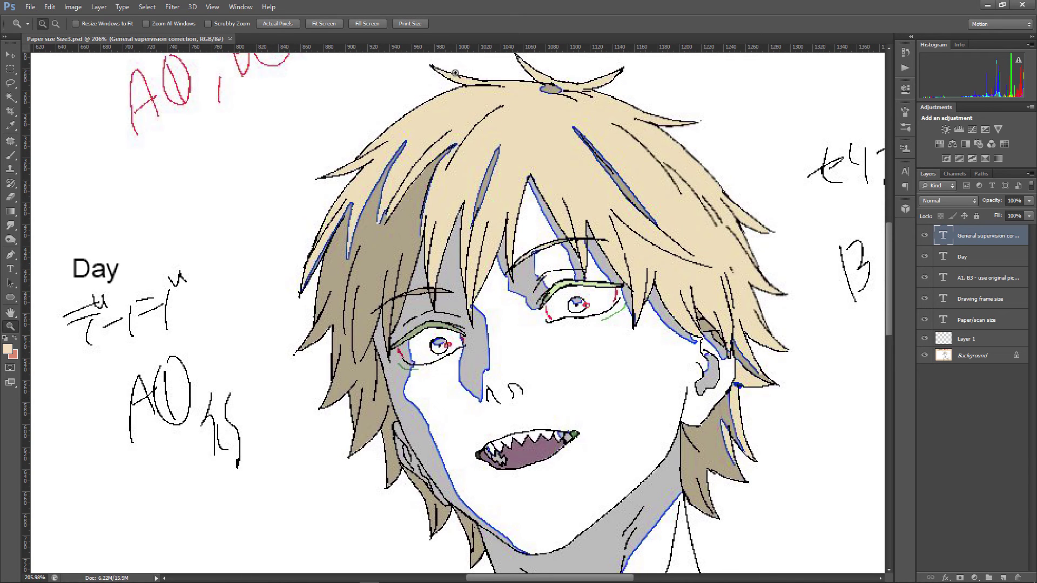
scroll(511, 110, up, 2)
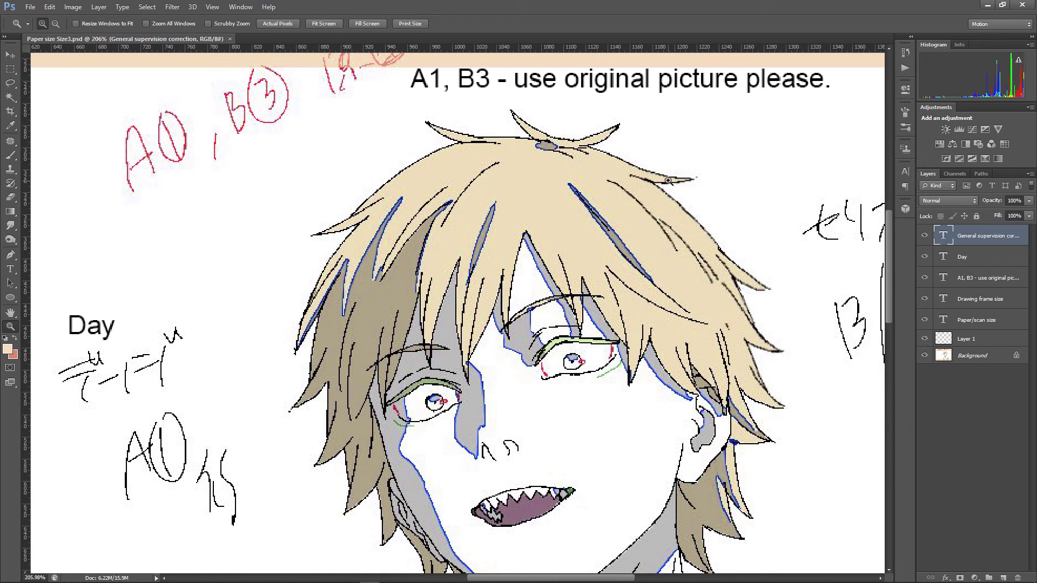
drag(476, 240, 472, 167)
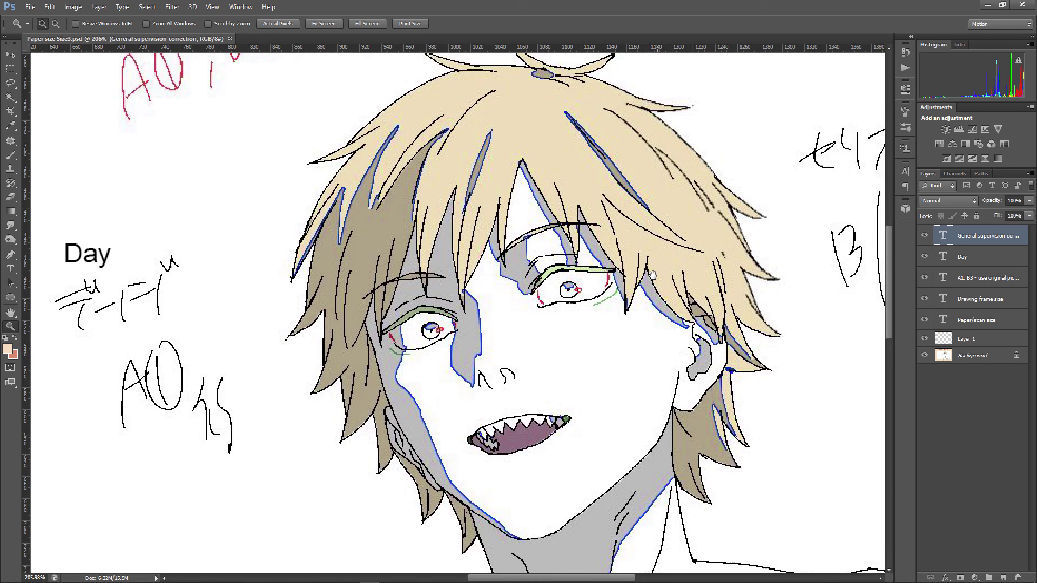
drag(652, 275, 614, 200)
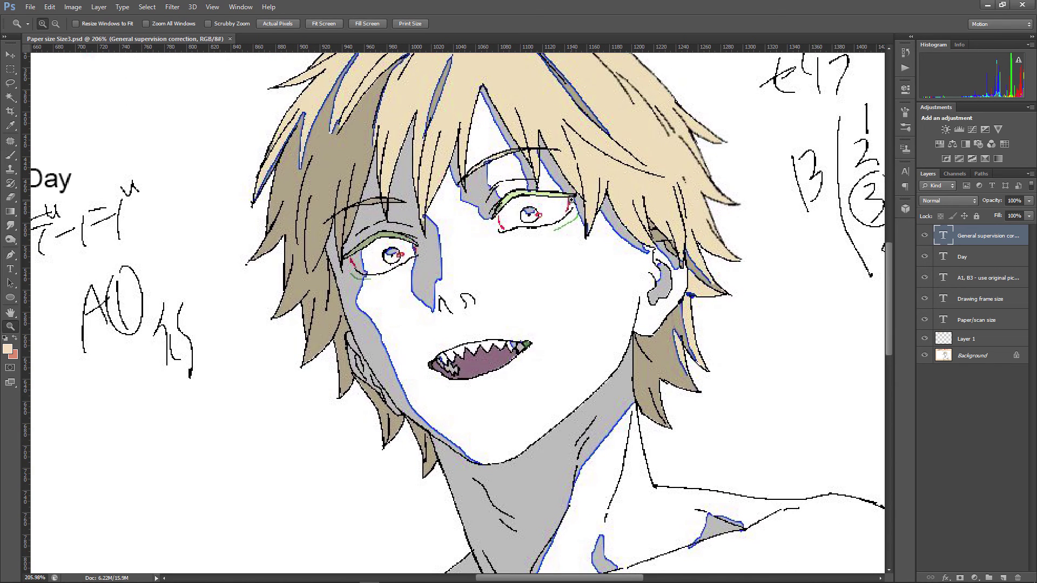
alt+click(543, 277)
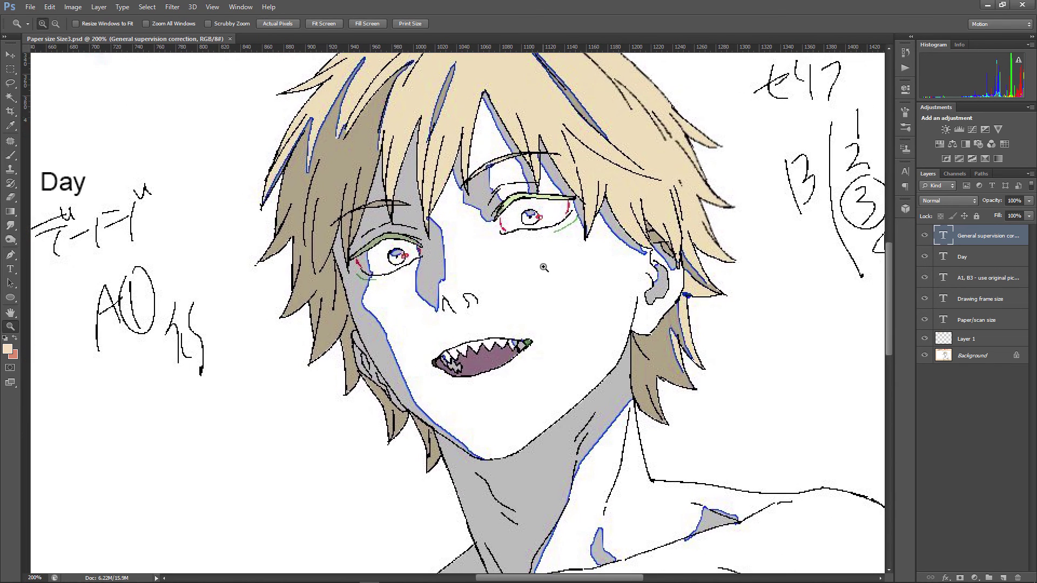
alt+click(540, 267)
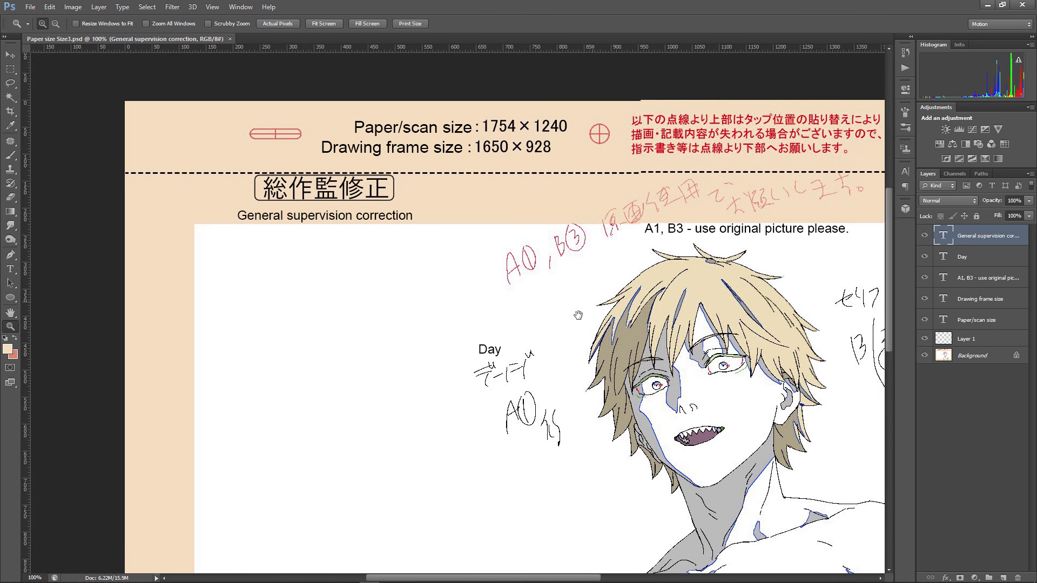
Step: Pan to the sheet's header notes and zoom out to see the whole correction page
drag(540, 267, 514, 308)
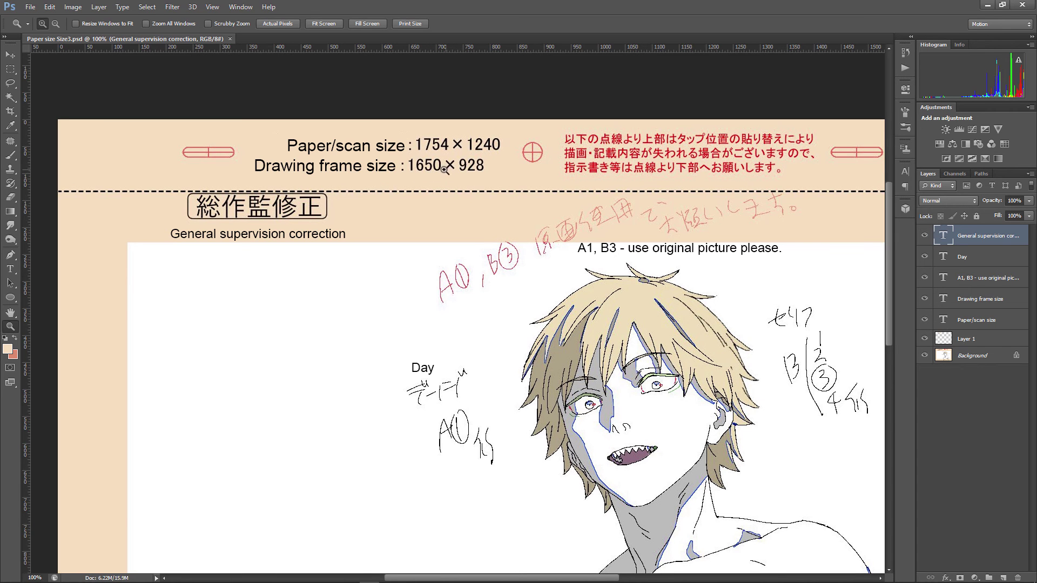
alt+click(549, 303)
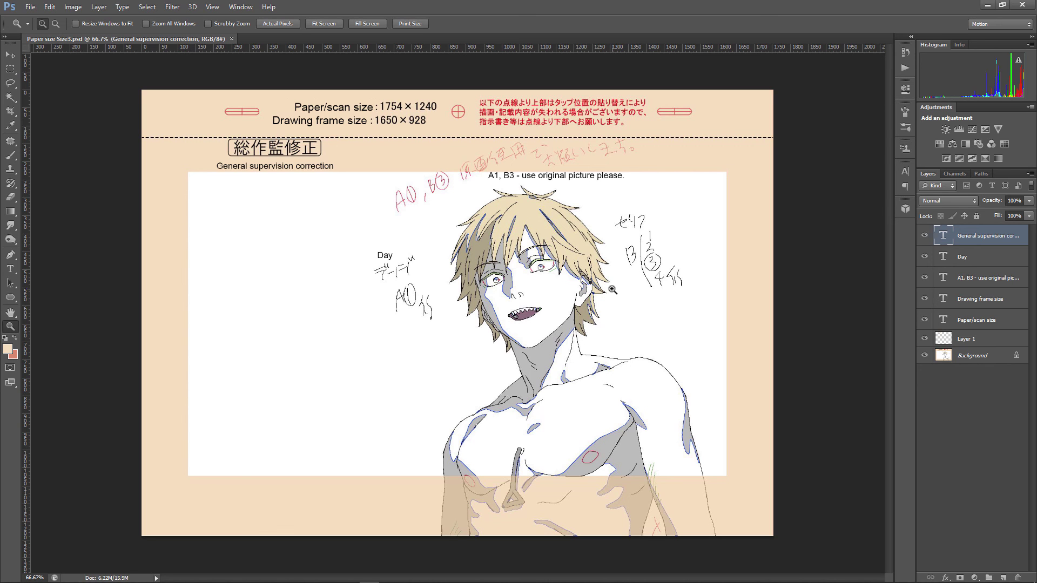
Step: Switch from Photoshop back to Blender using the Alt+Tab window switcher
key(alt+Tab)
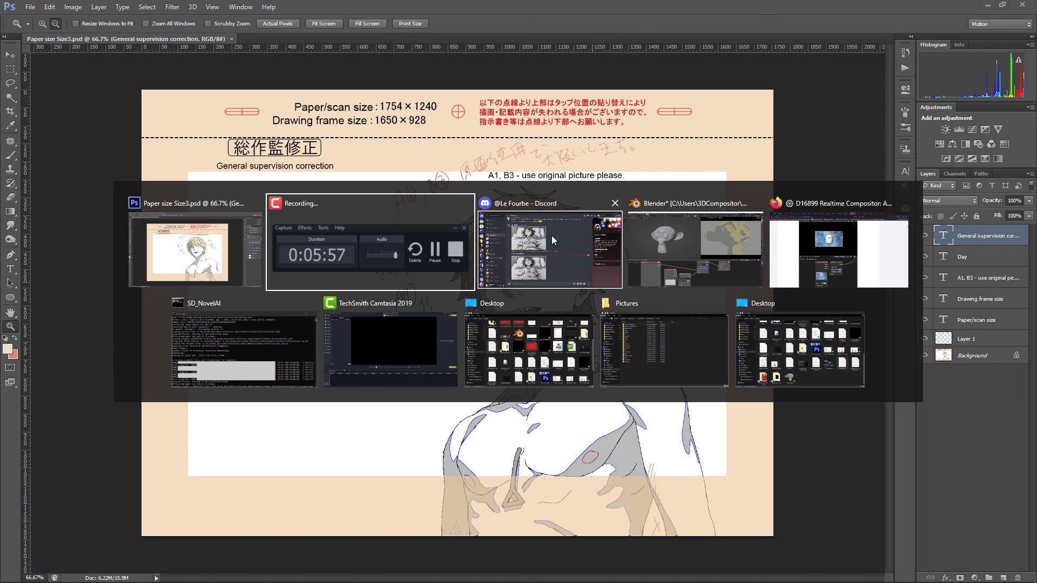
click(651, 251)
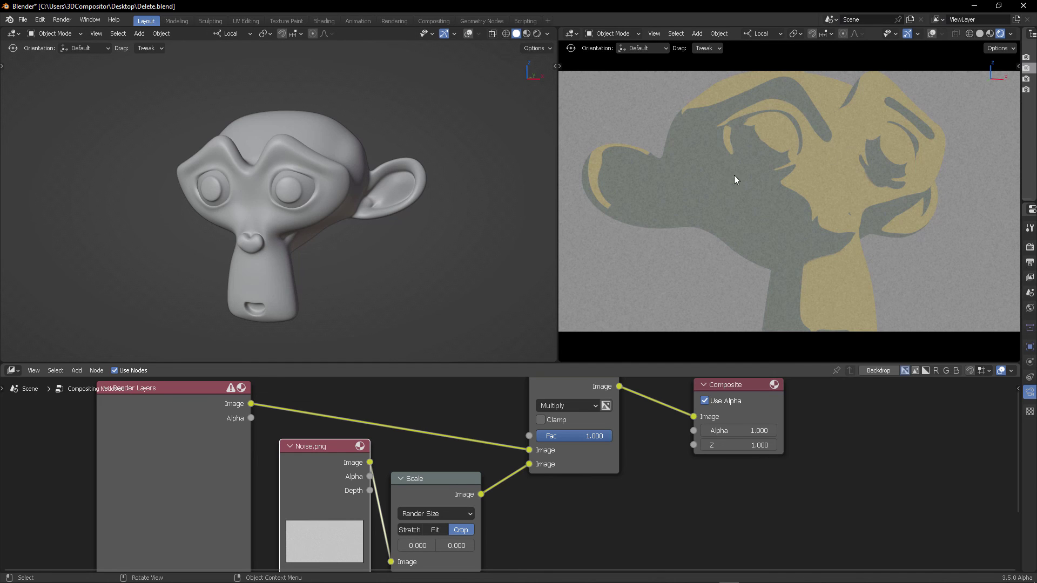